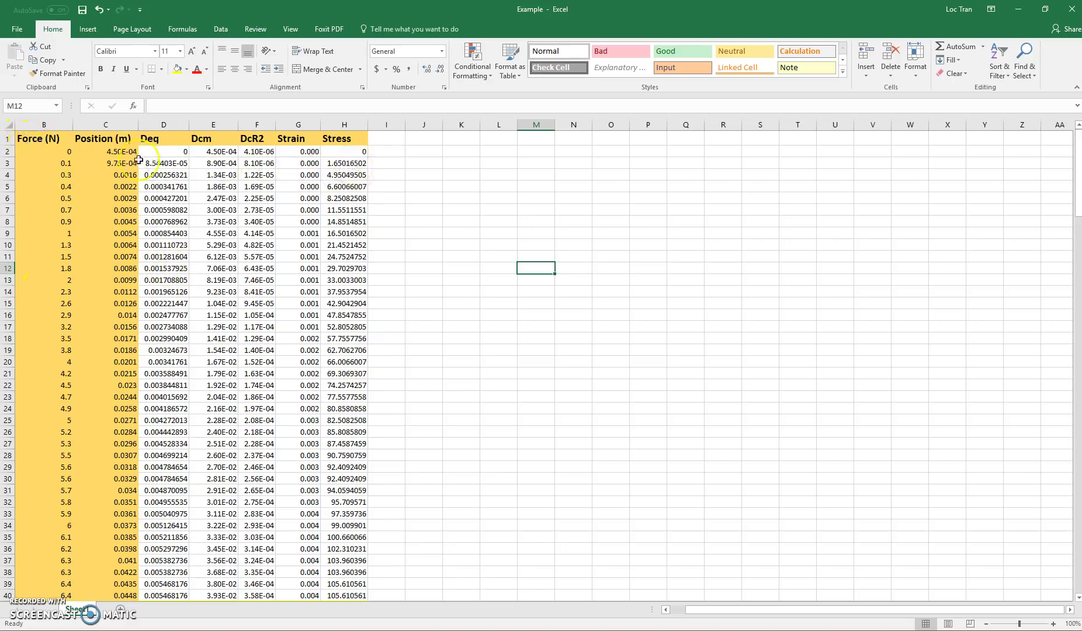
# Examine the Strain and Stress columns from their first values down to the last data row 211.
pyautogui.moveTo(298, 152); pyautogui.dragTo(353, 187)
pyautogui.click(440, 172)
pyautogui.moveTo(302, 151); pyautogui.dragTo(372, 163)
pyautogui.click(331, 220)
pyautogui.moveTo(295, 151); pyautogui.dragTo(362, 184)
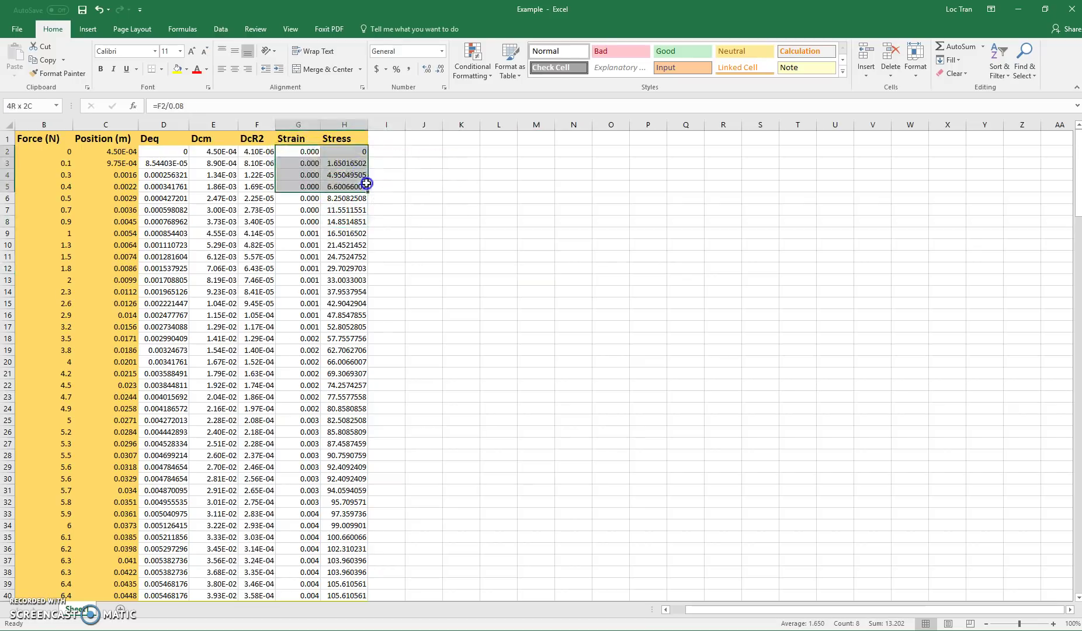
pyautogui.click(418, 233)
pyautogui.moveTo(1078, 168); pyautogui.dragTo(1072, 571)
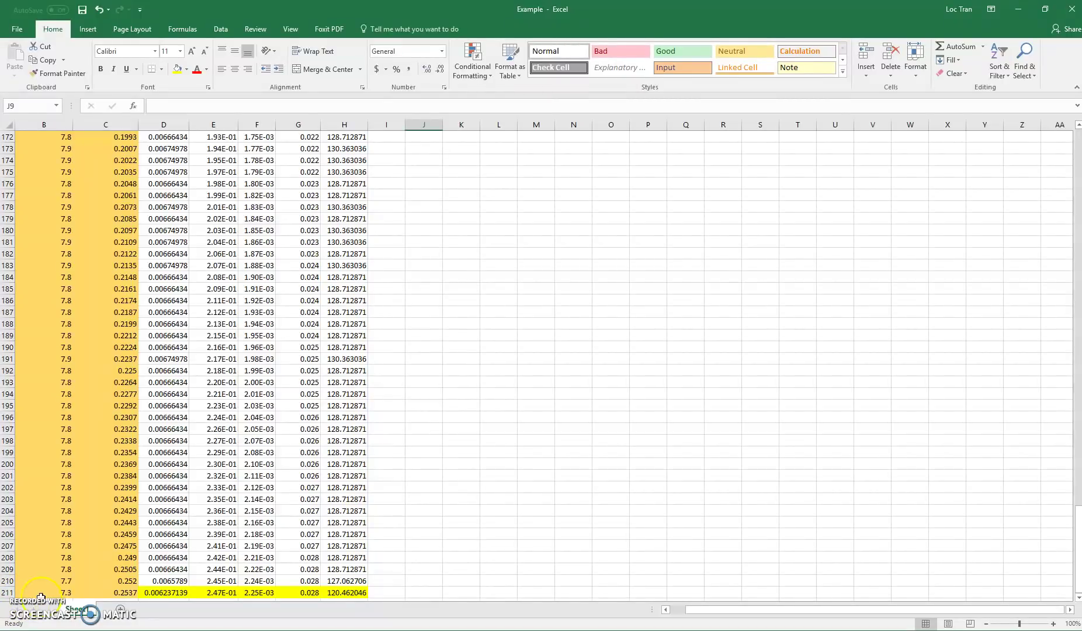
pyautogui.moveTo(1074, 561); pyautogui.dragTo(1062, 150)
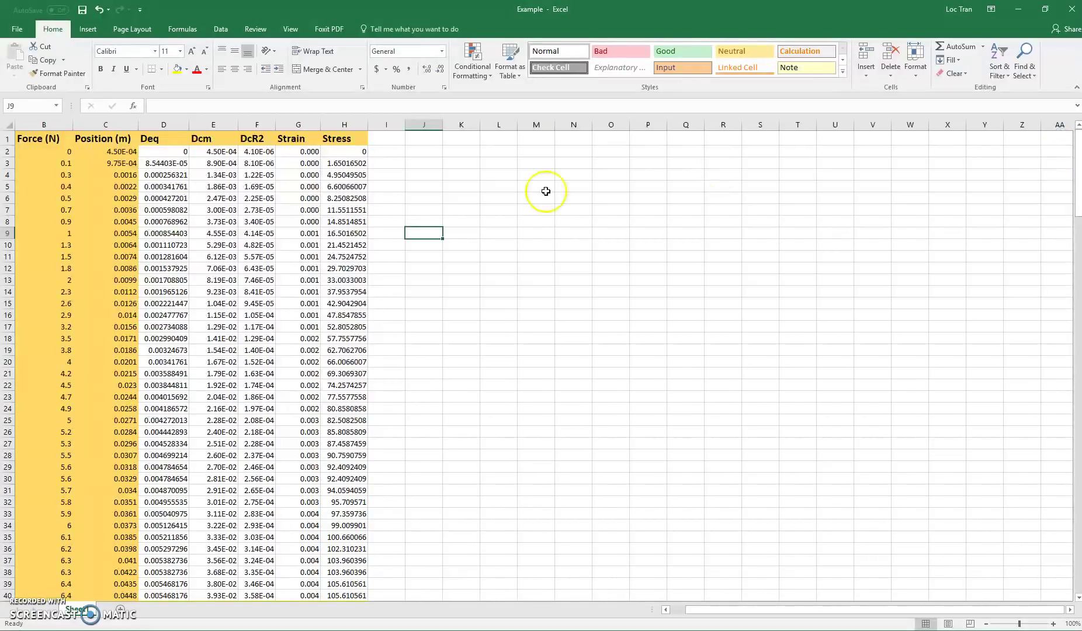
pyautogui.click(270, 152)
pyautogui.click(299, 151)
pyautogui.click(449, 173)
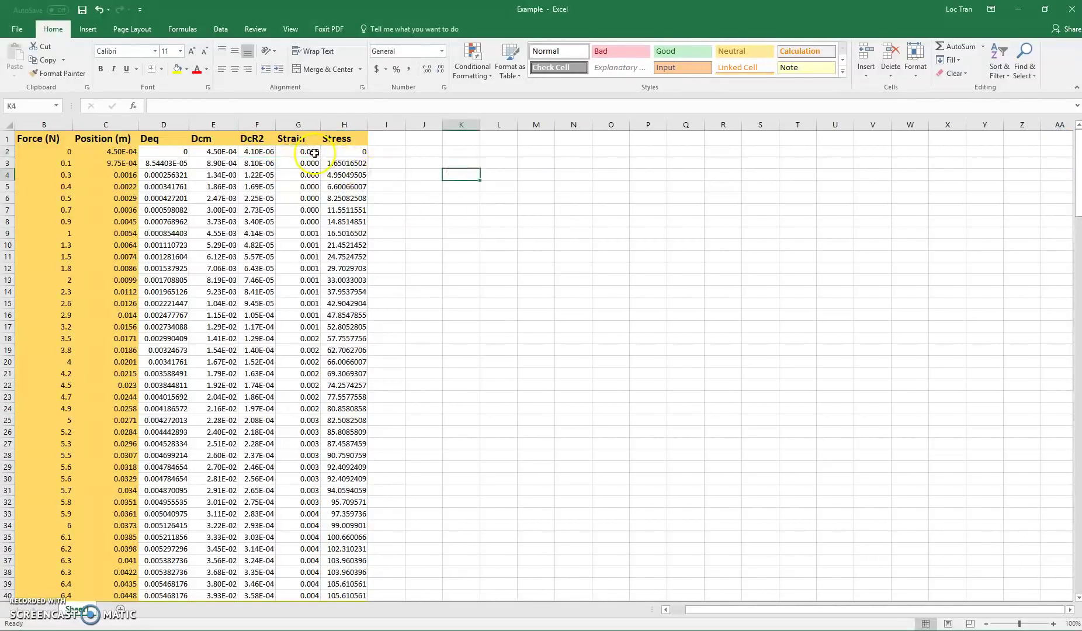
# Insert a Scatter with Smooth Lines chart from the Strain and Stress values in G2:H211.
pyautogui.moveTo(304, 152); pyautogui.dragTo(339, 585)
pyautogui.moveTo(1079, 549); pyautogui.dragTo(1066, 122)
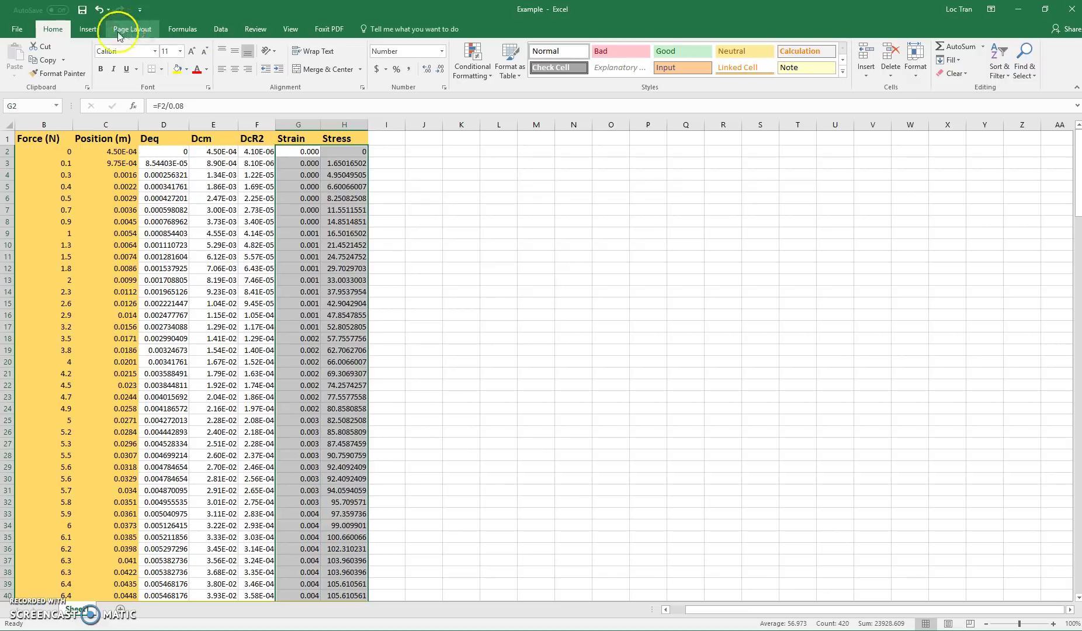
pyautogui.click(87, 29)
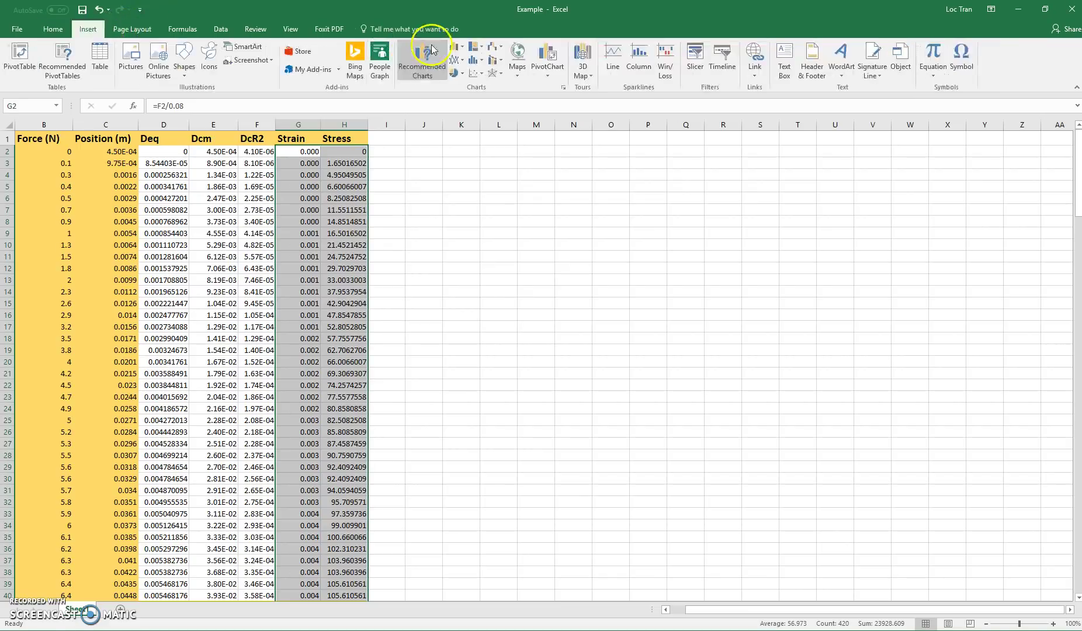
pyautogui.click(476, 73)
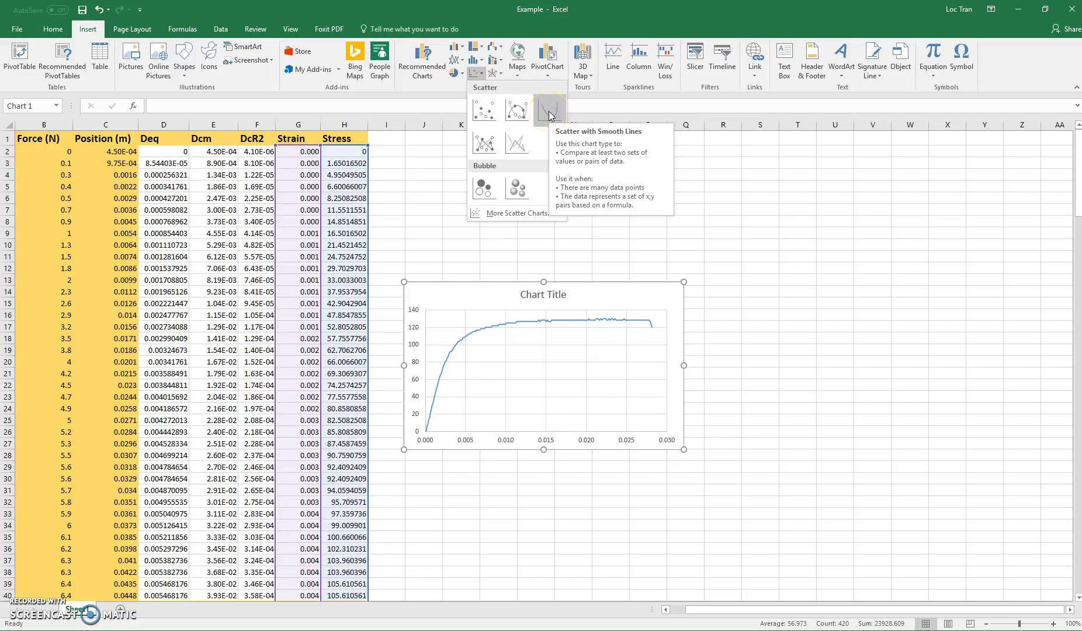
pyautogui.click(549, 111)
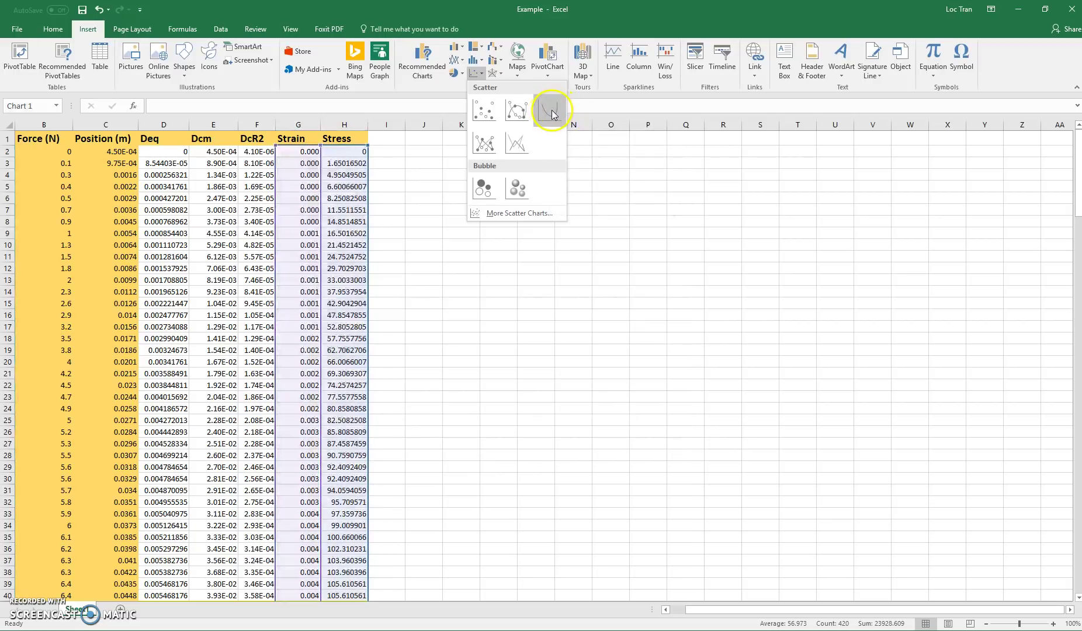
# Enlarge the chart to about 31 rows high and place it from about column N, leaving empty columns beside the Stress data.
pyautogui.moveTo(483, 295); pyautogui.dragTo(542, 165)
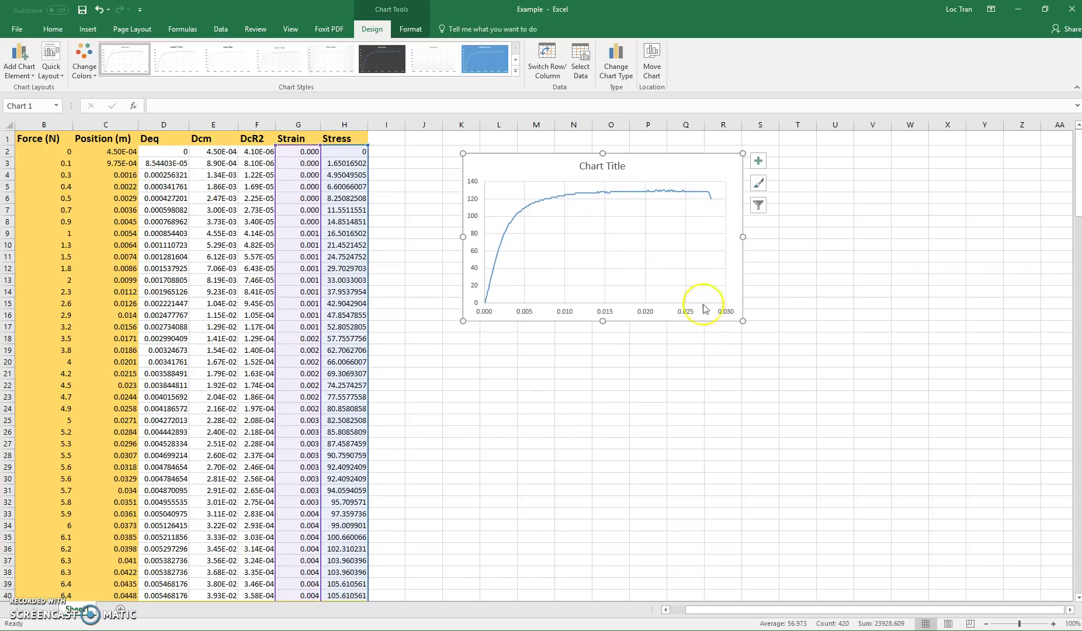
pyautogui.moveTo(743, 322); pyautogui.dragTo(1040, 513)
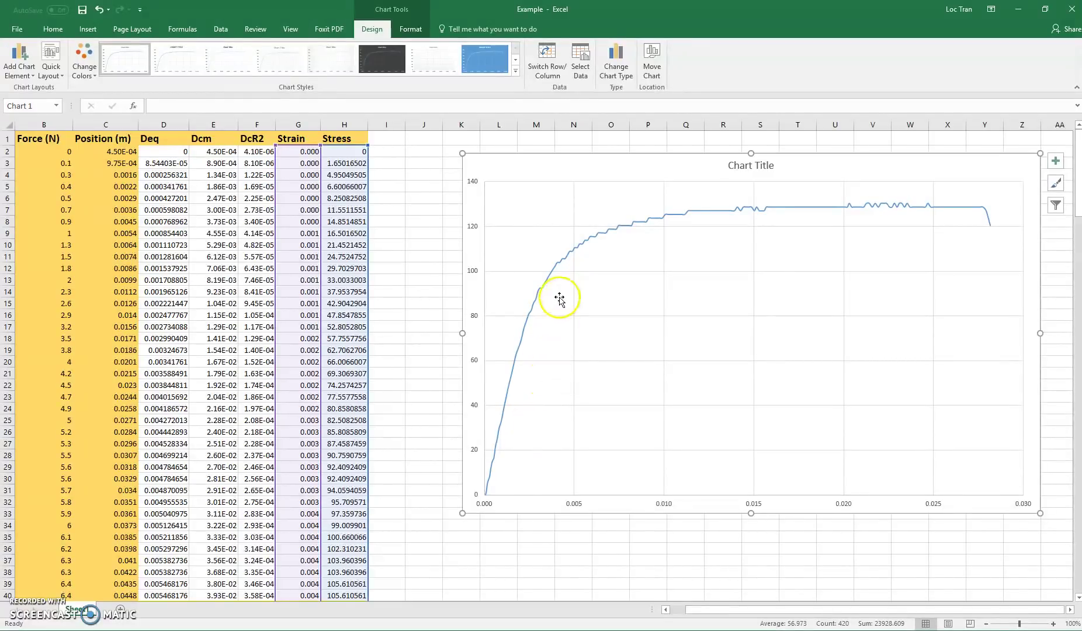
pyautogui.moveTo(566, 266)
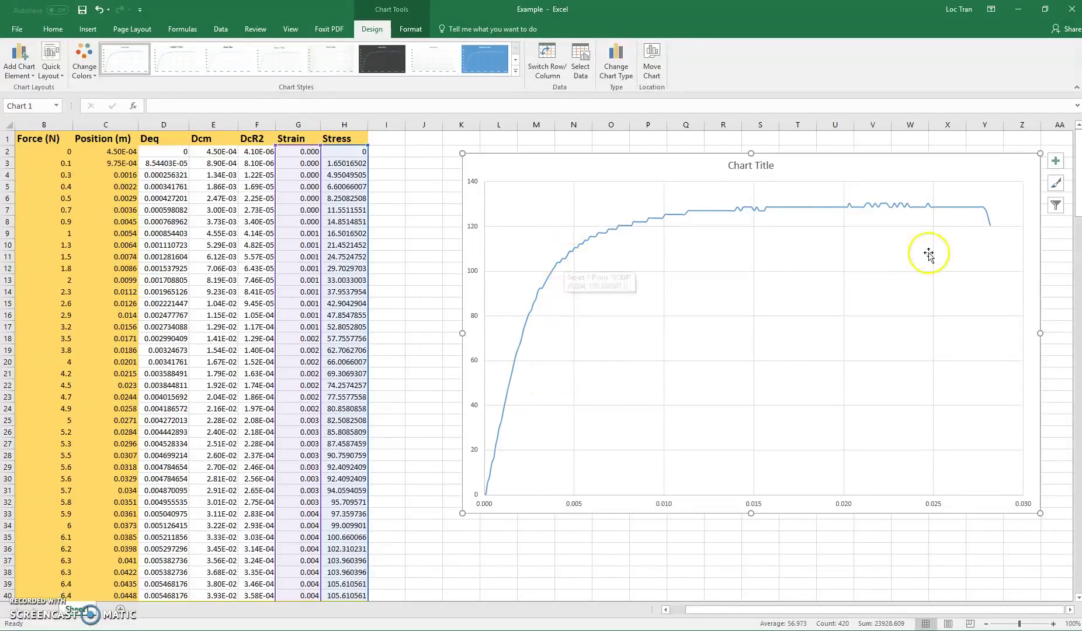
pyautogui.moveTo(550, 166); pyautogui.dragTo(635, 162)
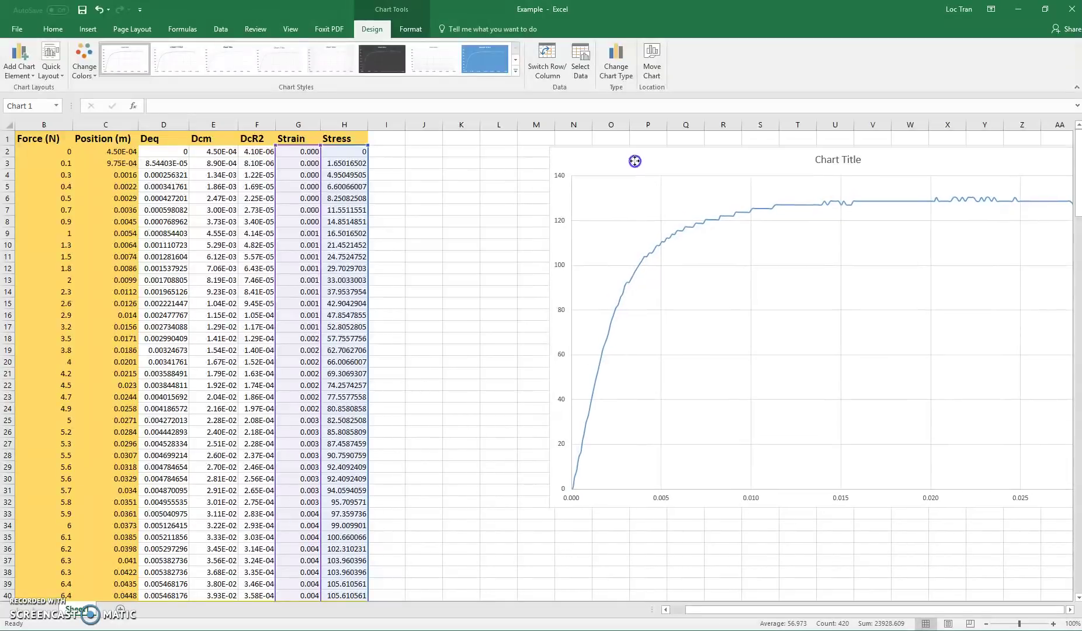
# Enter the heading Offset in cell I1, beside the Stress column.
pyautogui.click(394, 139)
pyautogui.doubleClick(390, 141)
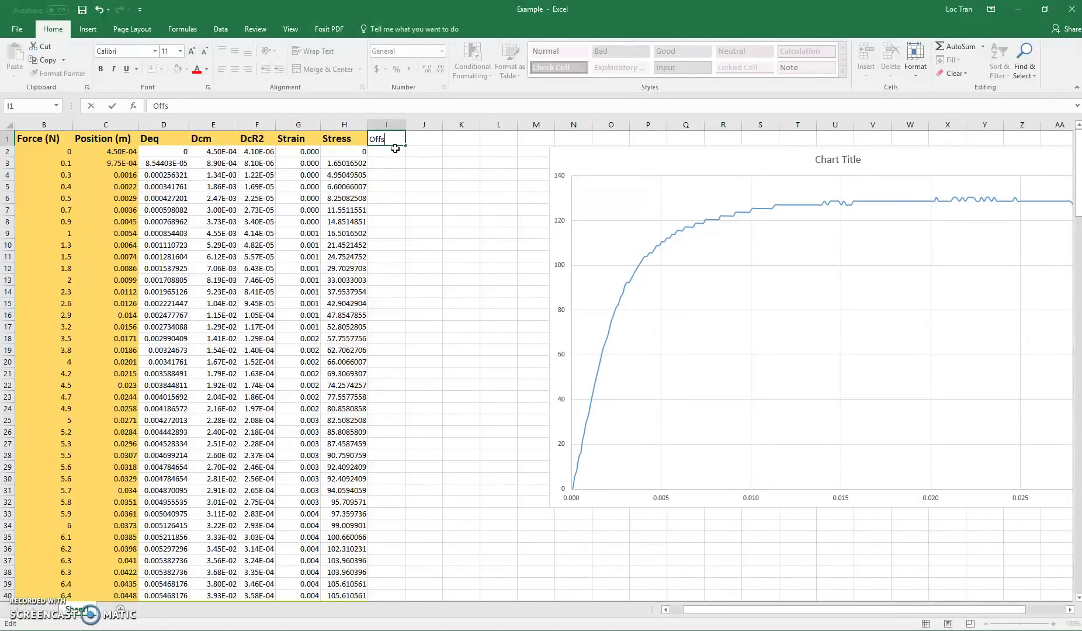
pyautogui.press('Return')
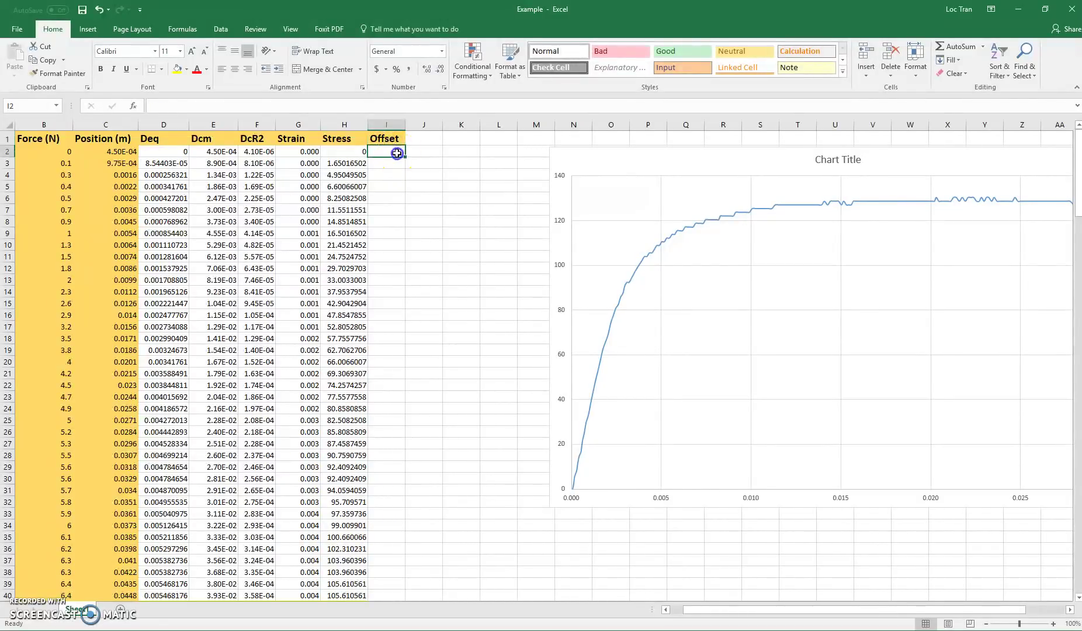
# Enter the formula =G2+0.002 in cell I2 and fill it down the Offset column to row 99.
pyautogui.write('=')
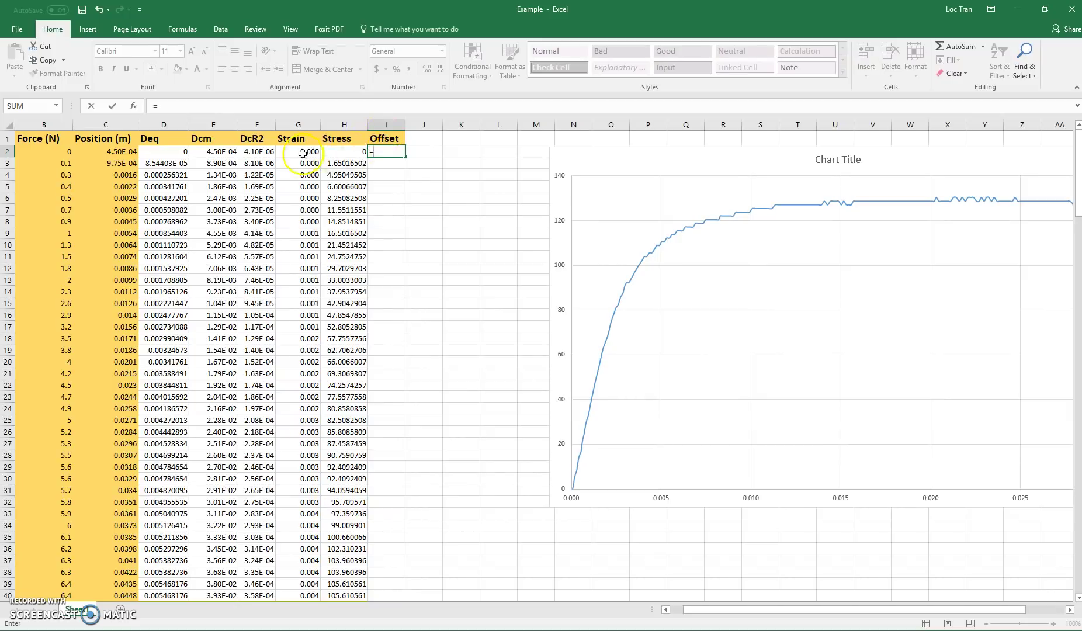
pyautogui.click(304, 151)
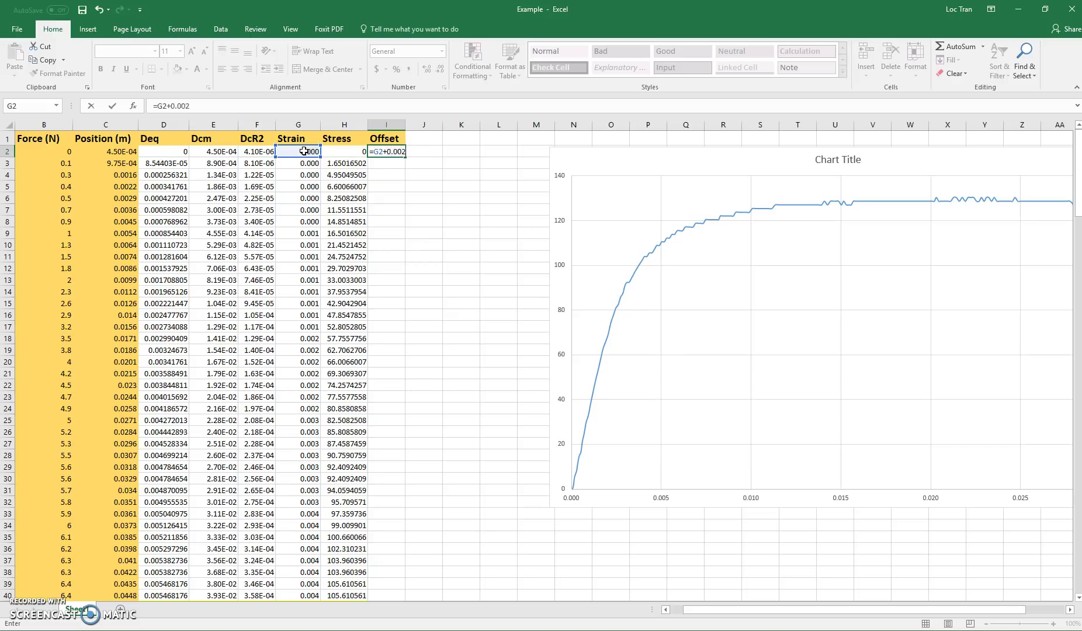
pyautogui.press('Return')
pyautogui.click(396, 153)
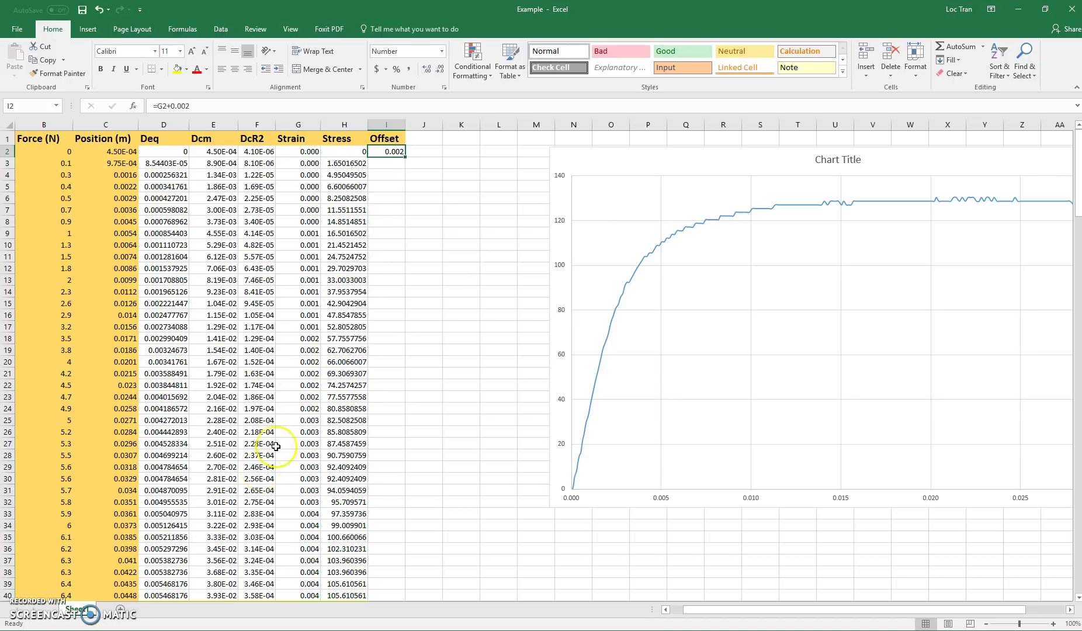
pyautogui.moveTo(405, 157); pyautogui.dragTo(368, 256)
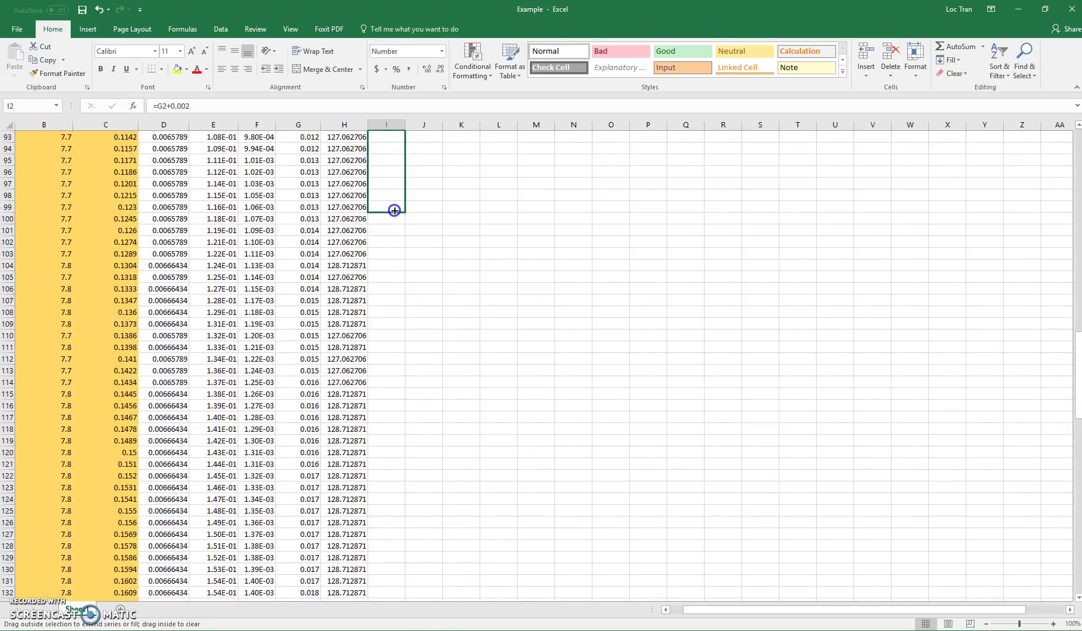
pyautogui.moveTo(394, 210); pyautogui.dragTo(394, 209)
pyautogui.scroll(14, 450, 308)
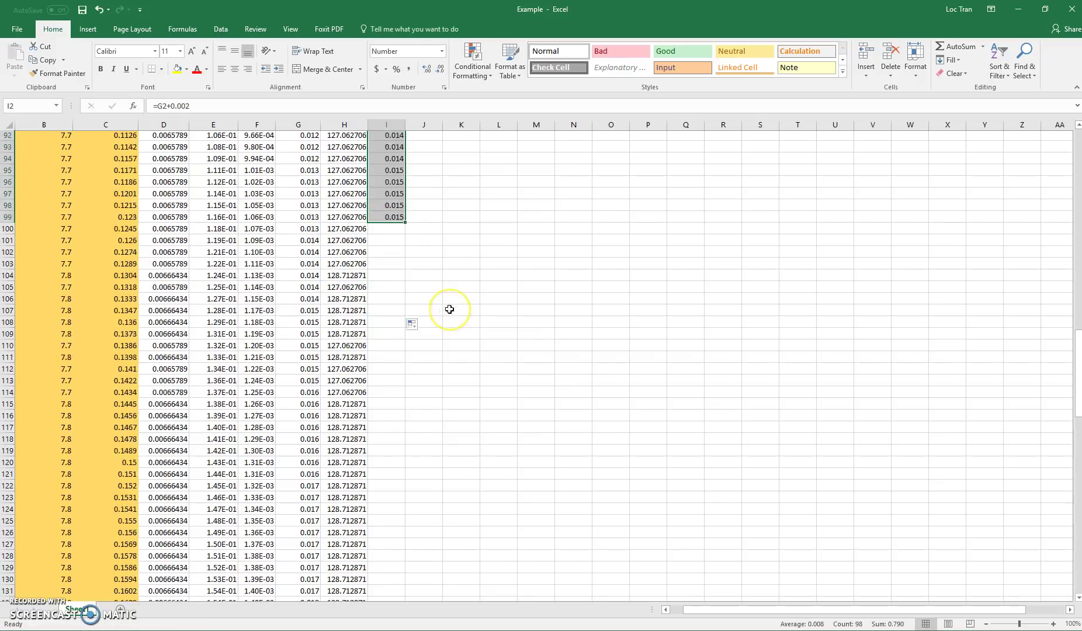
pyautogui.scroll(17, 450, 309)
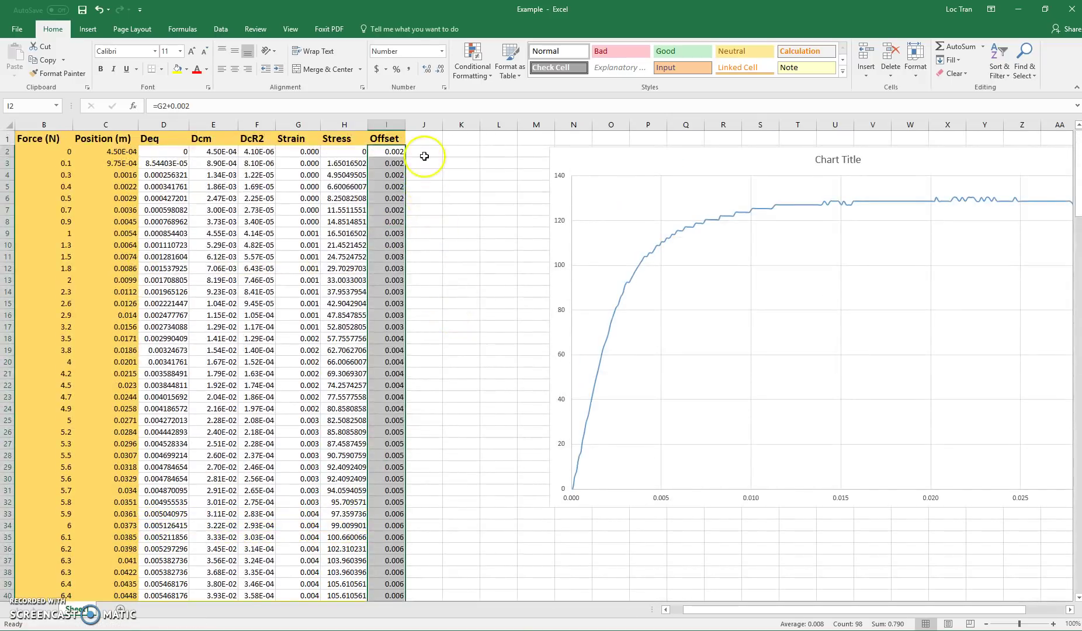
# Enter the heading Offset Stress in cell J1 and widen column J to fit it.
pyautogui.click(428, 140)
pyautogui.doubleClick(428, 140)
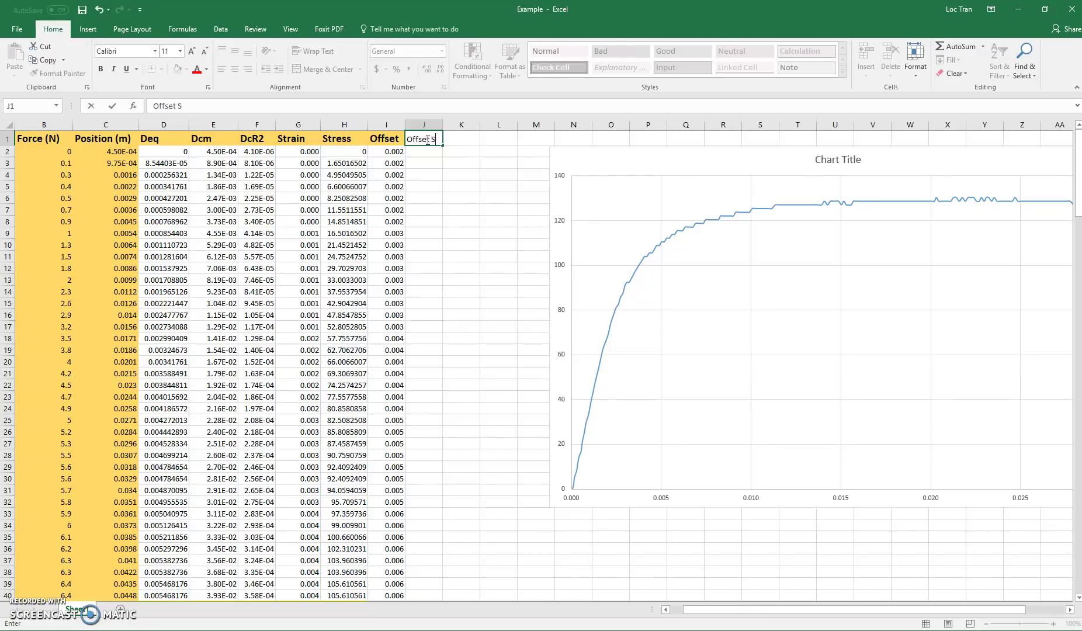
pyautogui.click(467, 189)
pyautogui.moveTo(443, 124); pyautogui.dragTo(475, 124)
# Enter the formula =H2 in cell J2 and fill it down the Offset Stress column to row 99.
pyautogui.doubleClick(449, 152)
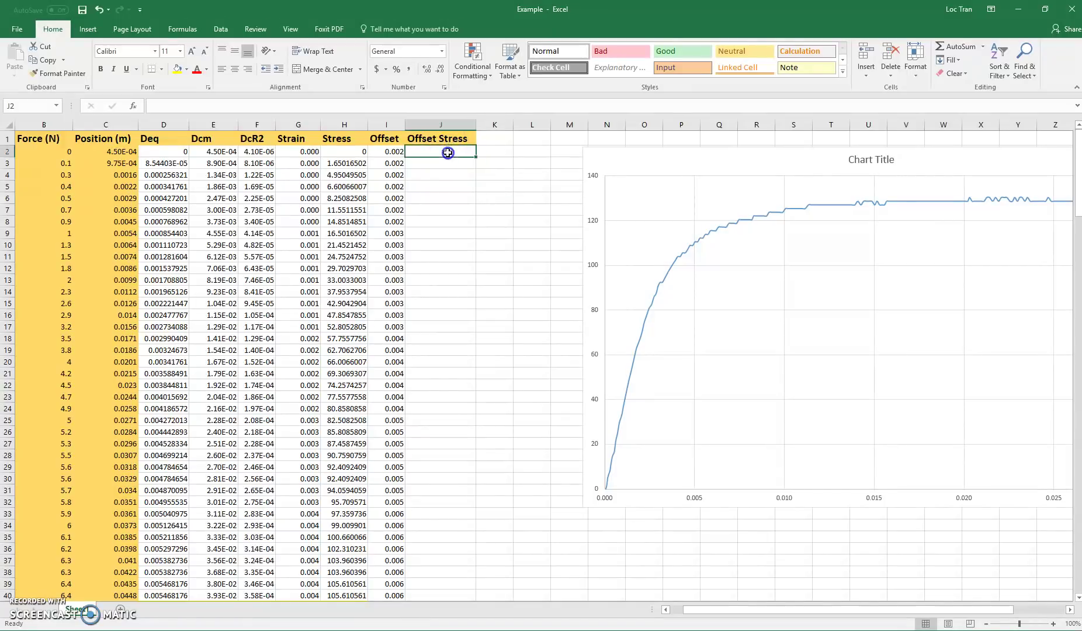
pyautogui.click(343, 152)
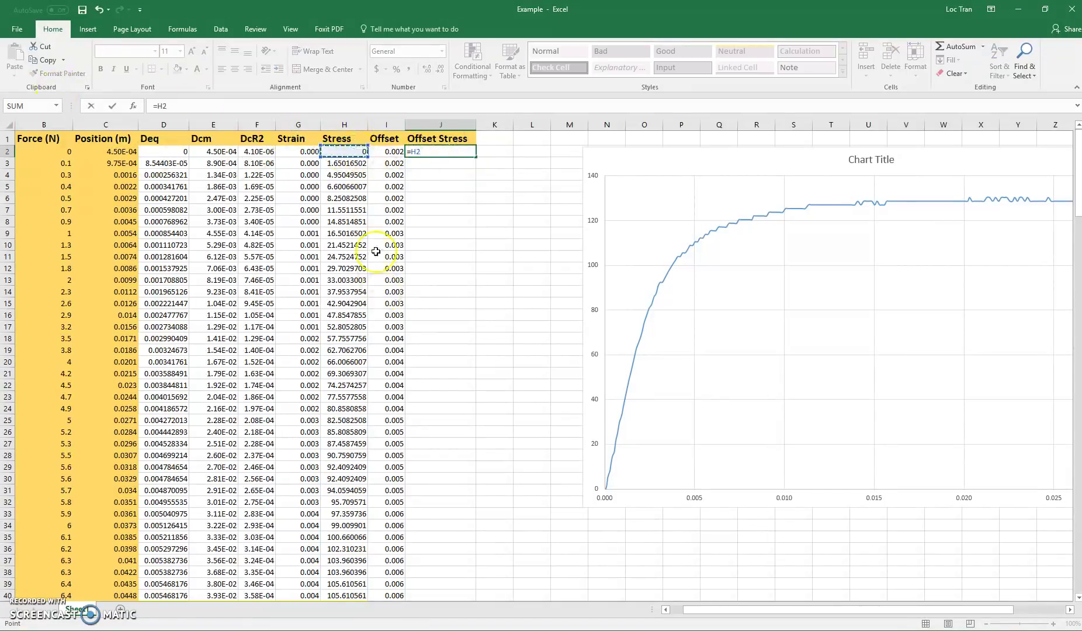
pyautogui.press('Return')
pyautogui.click(458, 151)
pyautogui.moveTo(476, 157); pyautogui.dragTo(459, 495)
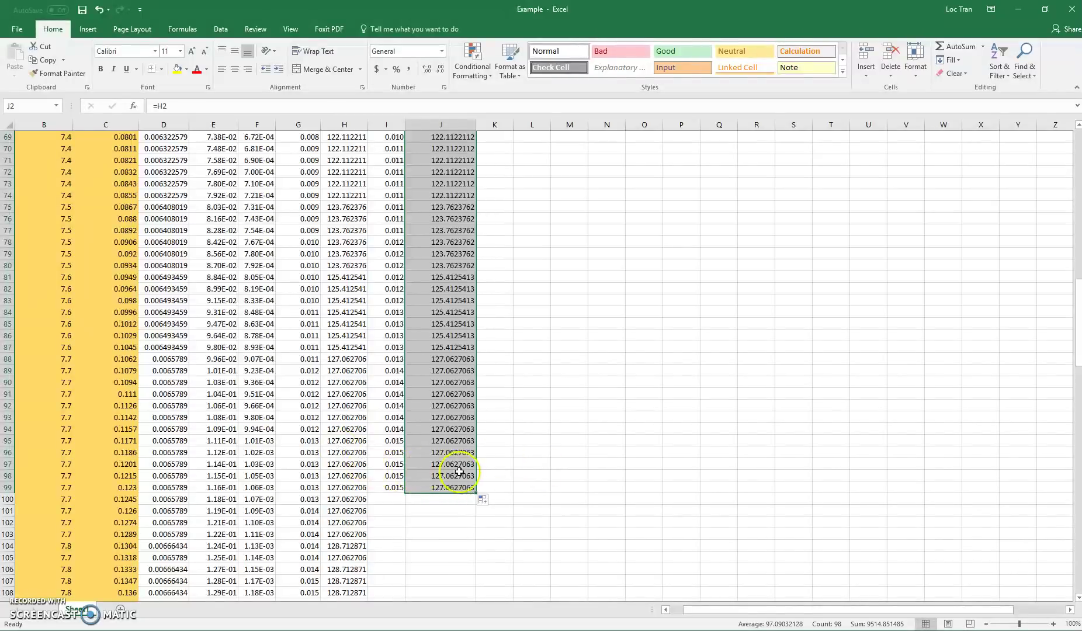
pyautogui.scroll(20, 450, 483)
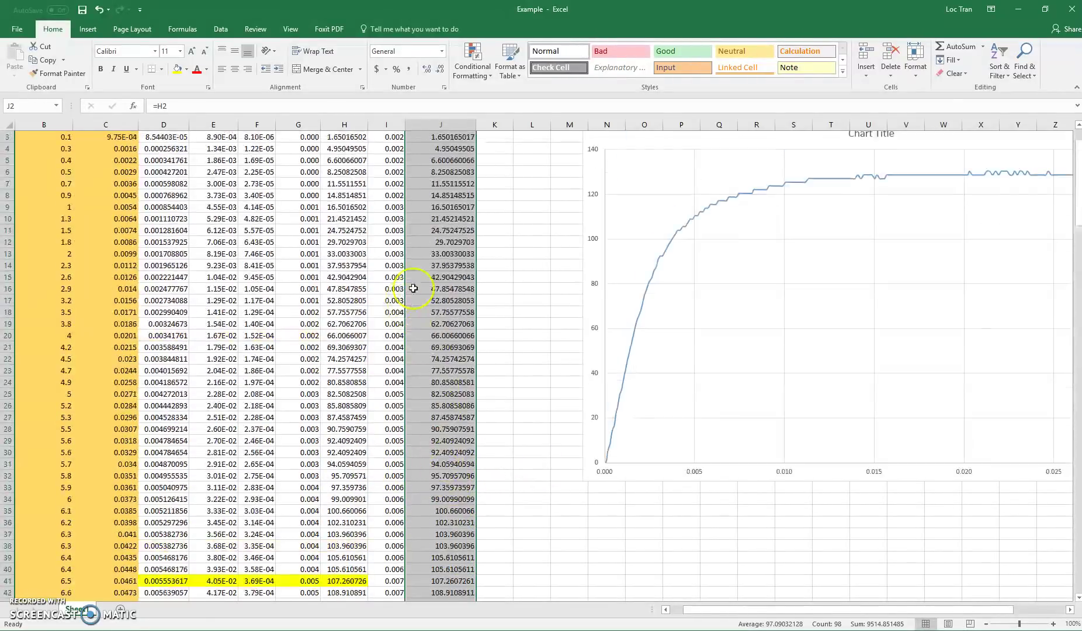
# Move the chart closer to the Offset Stress column and add a new data series named 0.2%.
pyautogui.click(772, 320)
pyautogui.moveTo(727, 170); pyautogui.dragTo(684, 173)
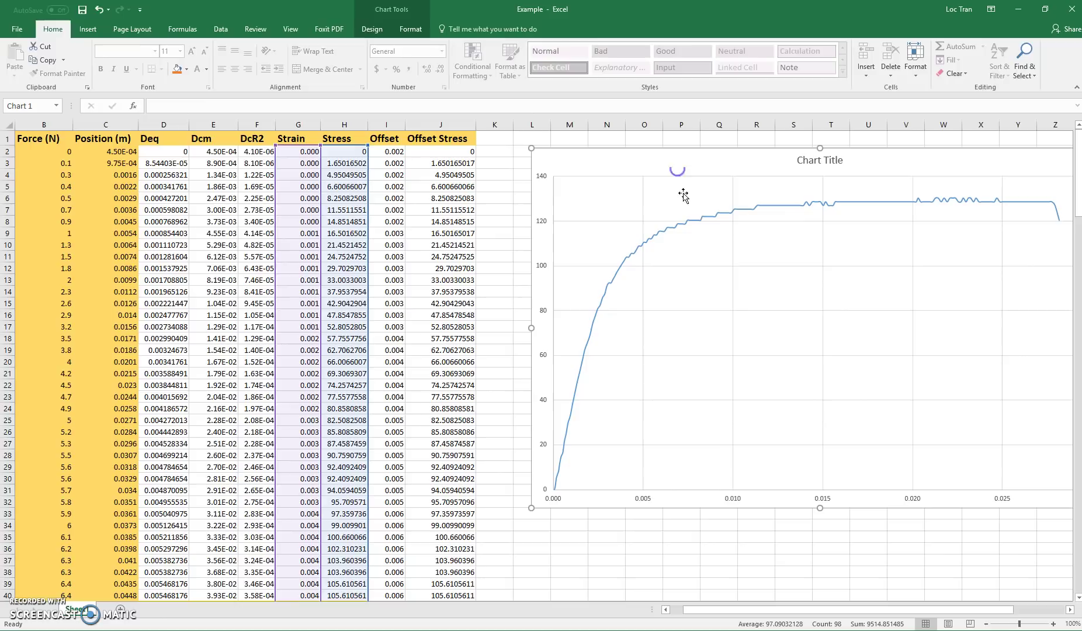
pyautogui.rightClick(698, 287)
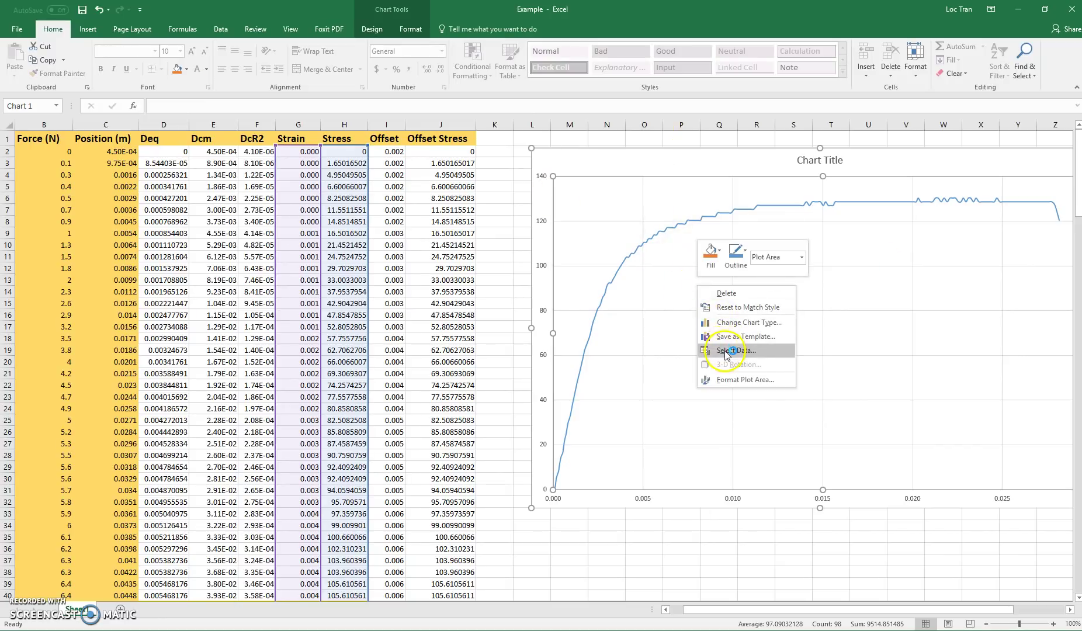
pyautogui.click(757, 354)
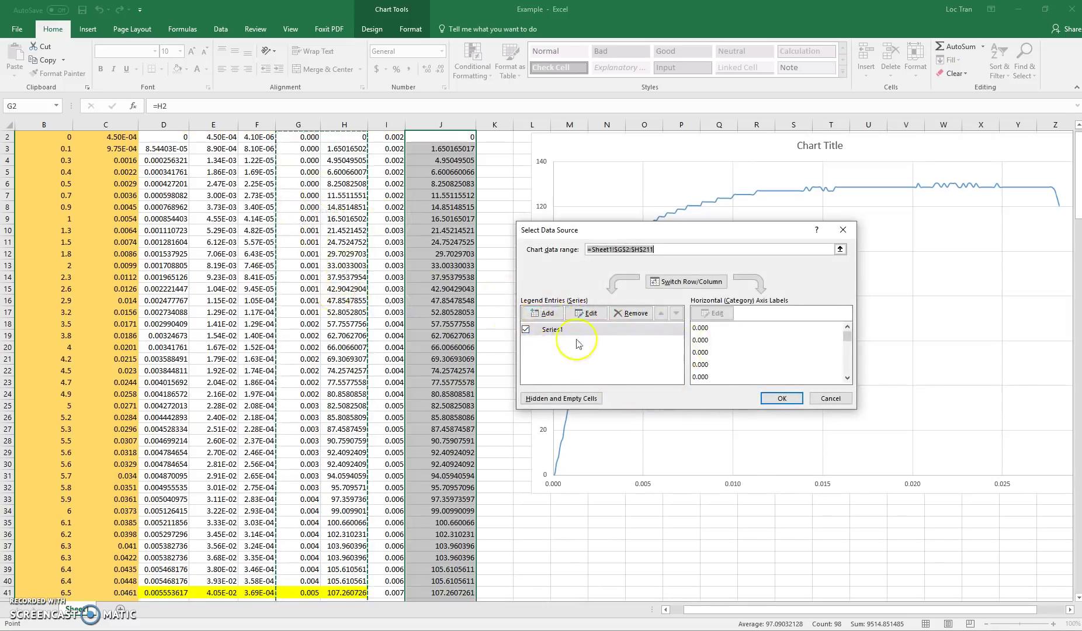
pyautogui.click(551, 313)
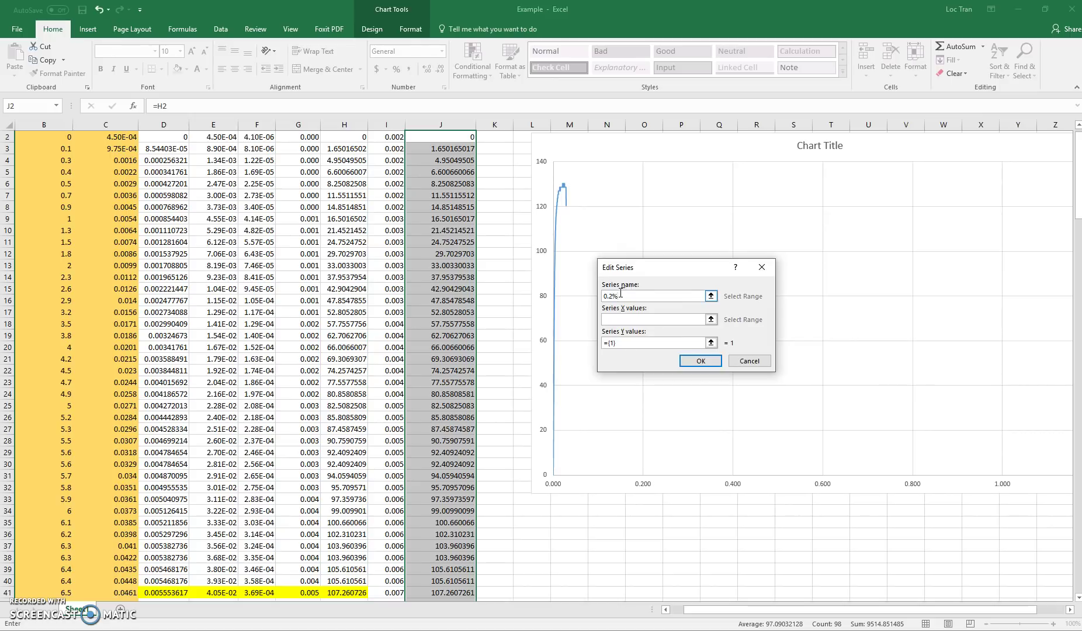
# Set the new series' X values to the Offset range I2:I99.
pyautogui.scroll(1, 372, 325)
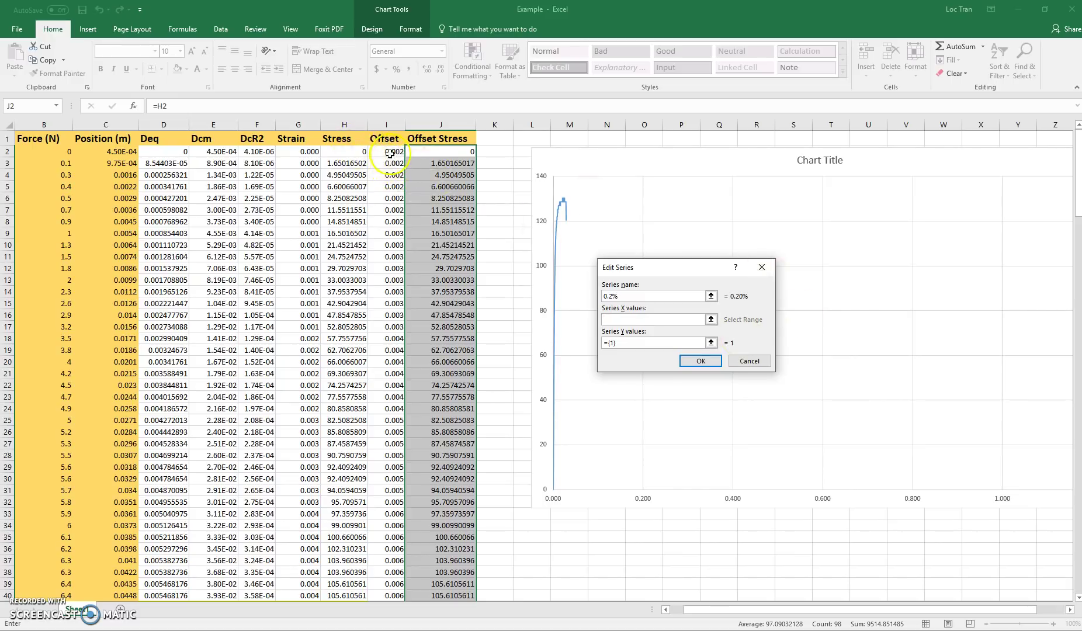
pyautogui.moveTo(390, 154); pyautogui.dragTo(416, 438)
pyautogui.scroll(1, 524, 284)
pyautogui.scroll(20, 523, 284)
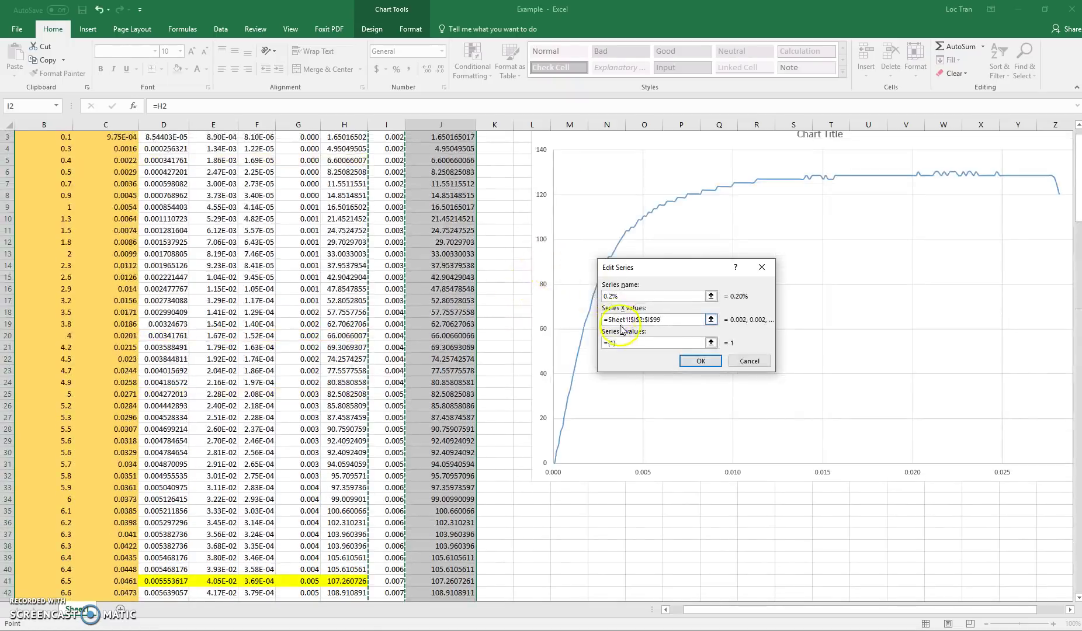
# Set the new series' Y values to the Offset Stress range J2:J99 and apply the chart data changes.
pyautogui.click(626, 345)
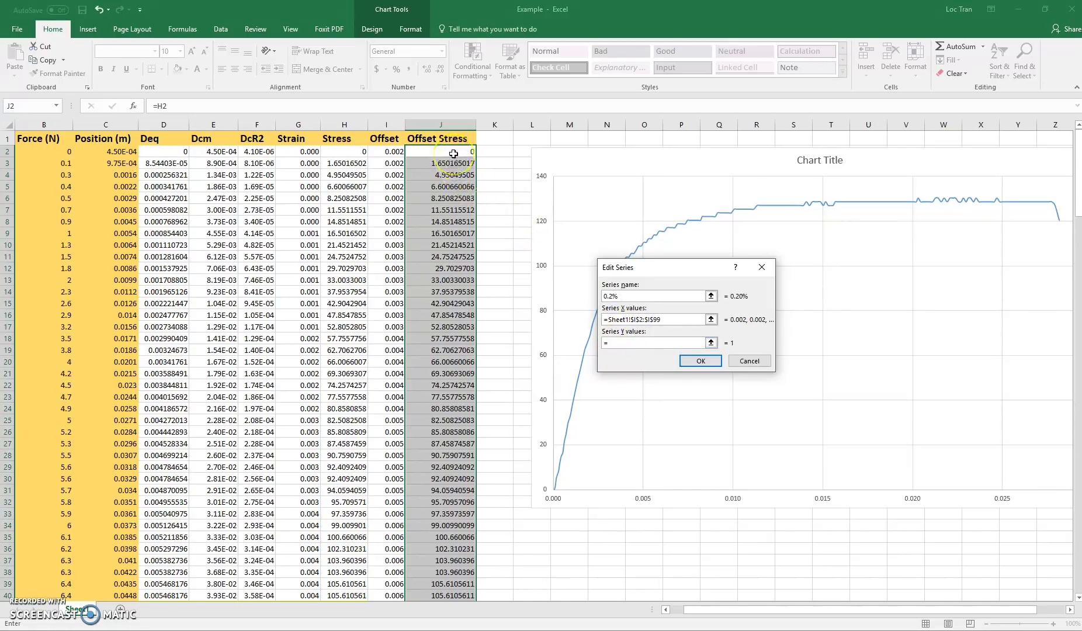
pyautogui.moveTo(458, 155); pyautogui.dragTo(442, 406)
pyautogui.click(708, 356)
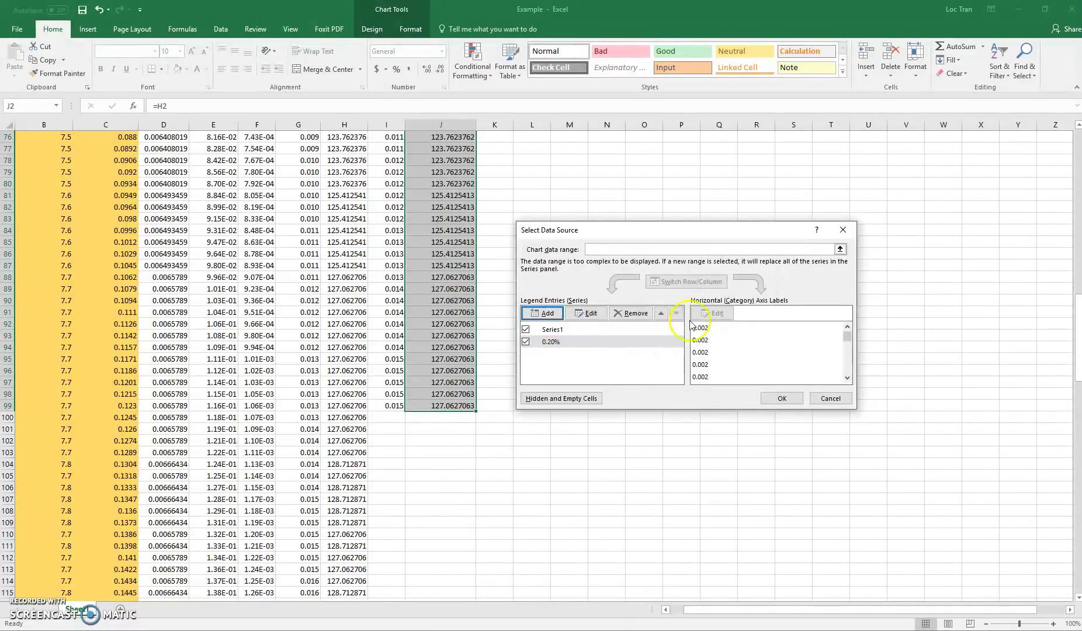
pyautogui.click(781, 399)
# Clear the Offset and Offset Stress values in rows 21 to 99, keeping only the initial linear portion.
pyautogui.scroll(20, 789, 432)
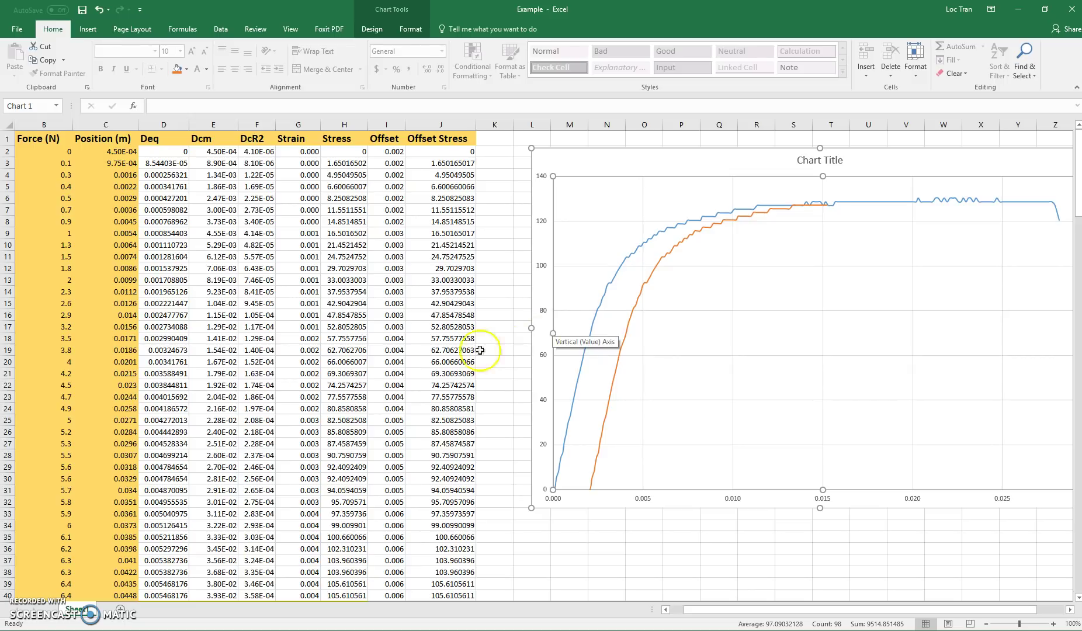
pyautogui.moveTo(397, 386); pyautogui.dragTo(439, 557)
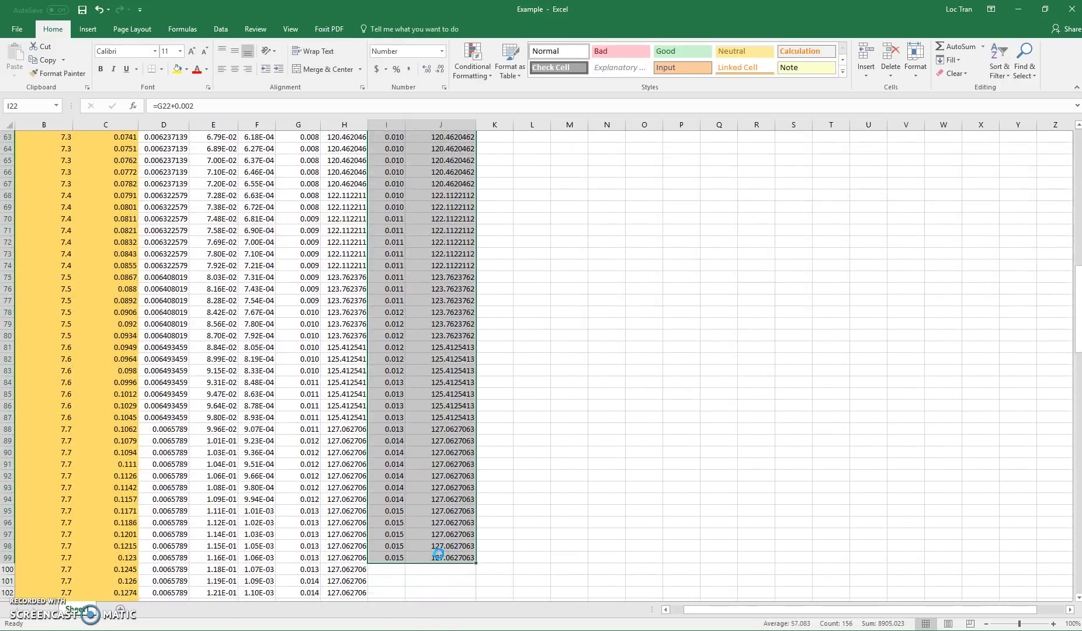
pyautogui.press('Delete')
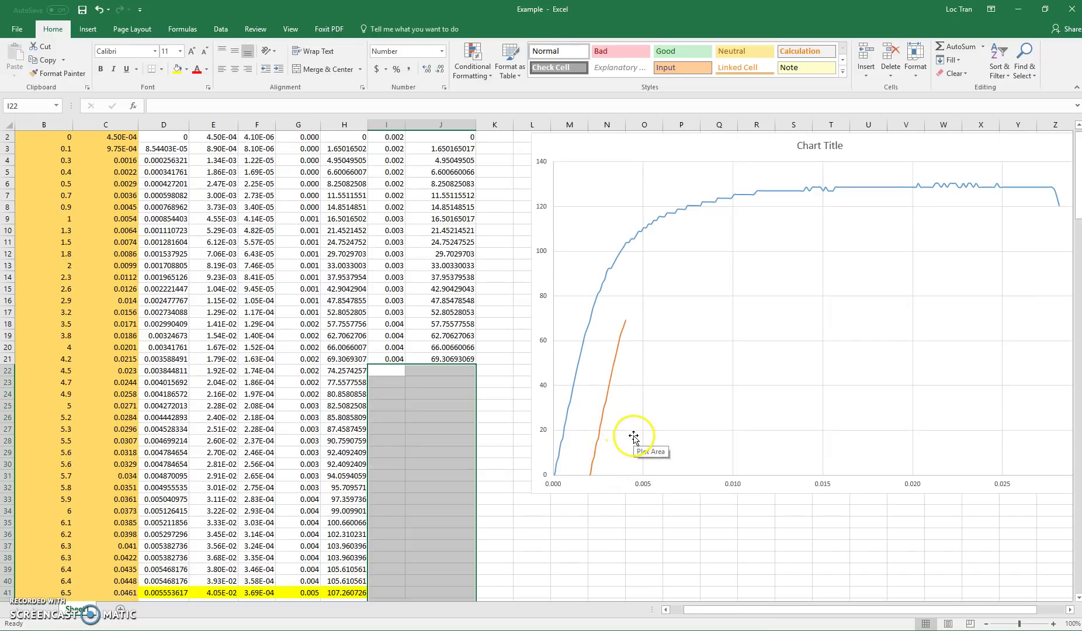
pyautogui.click(639, 363)
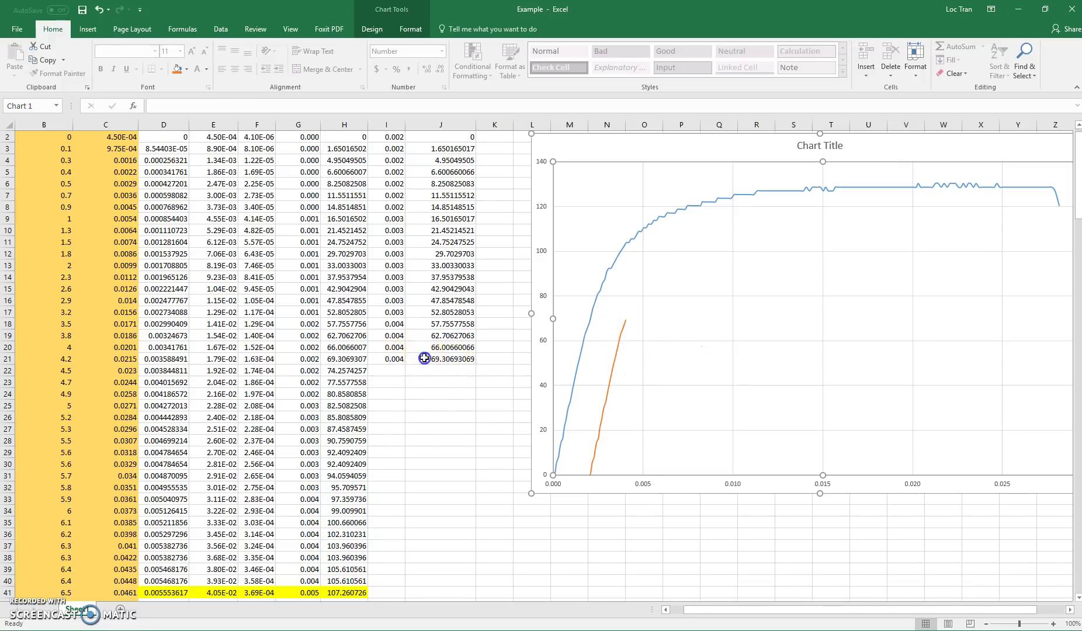
pyautogui.moveTo(425, 358); pyautogui.dragTo(395, 357)
pyautogui.press('Delete')
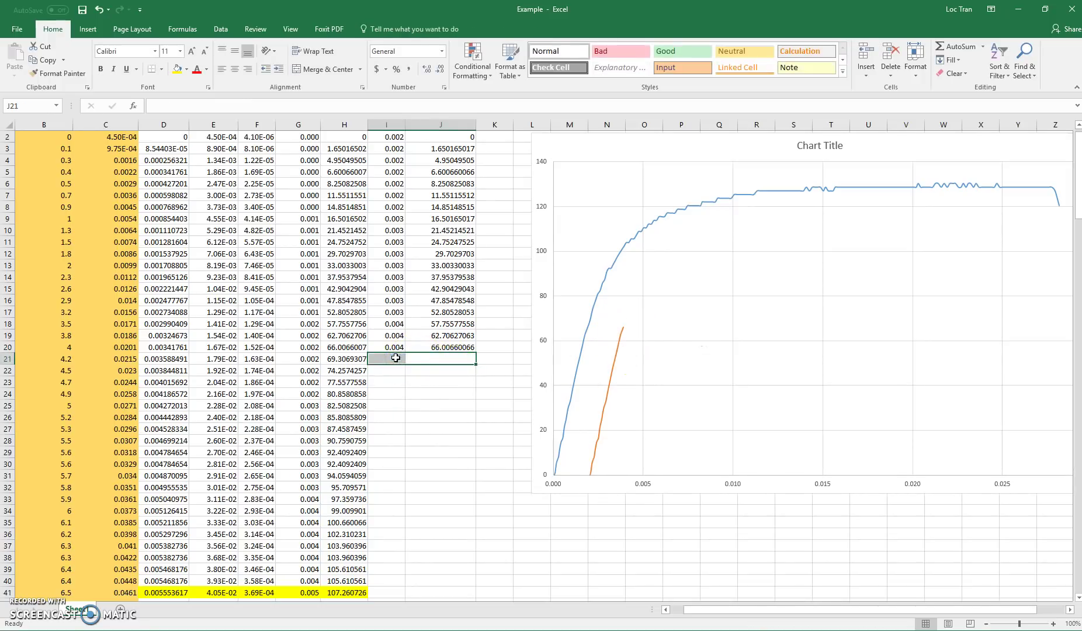
pyautogui.click(664, 328)
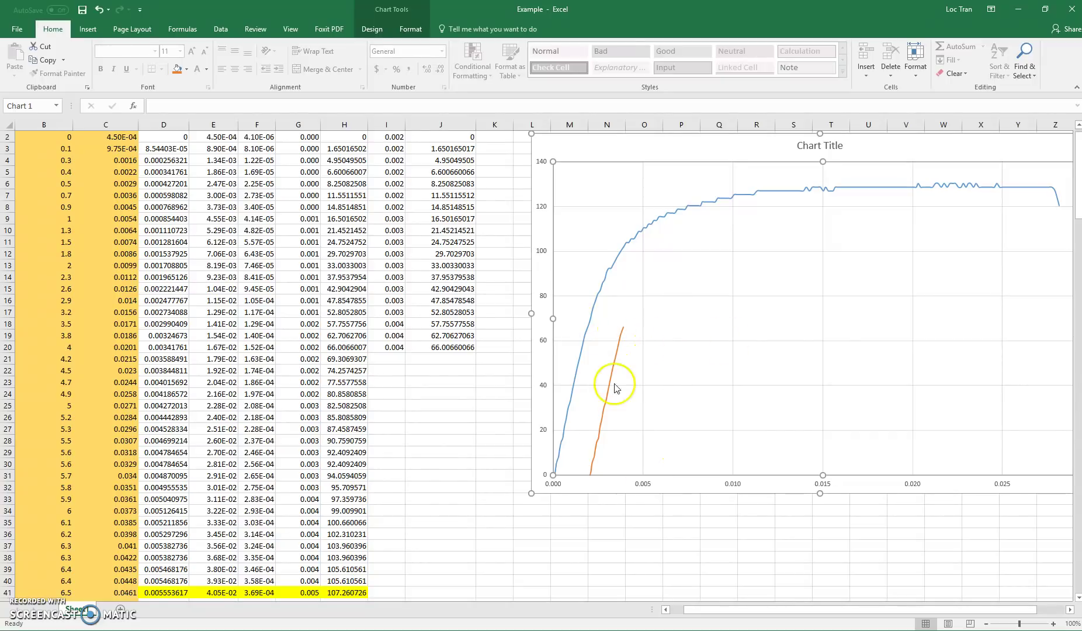
pyautogui.scroll(1, 676, 343)
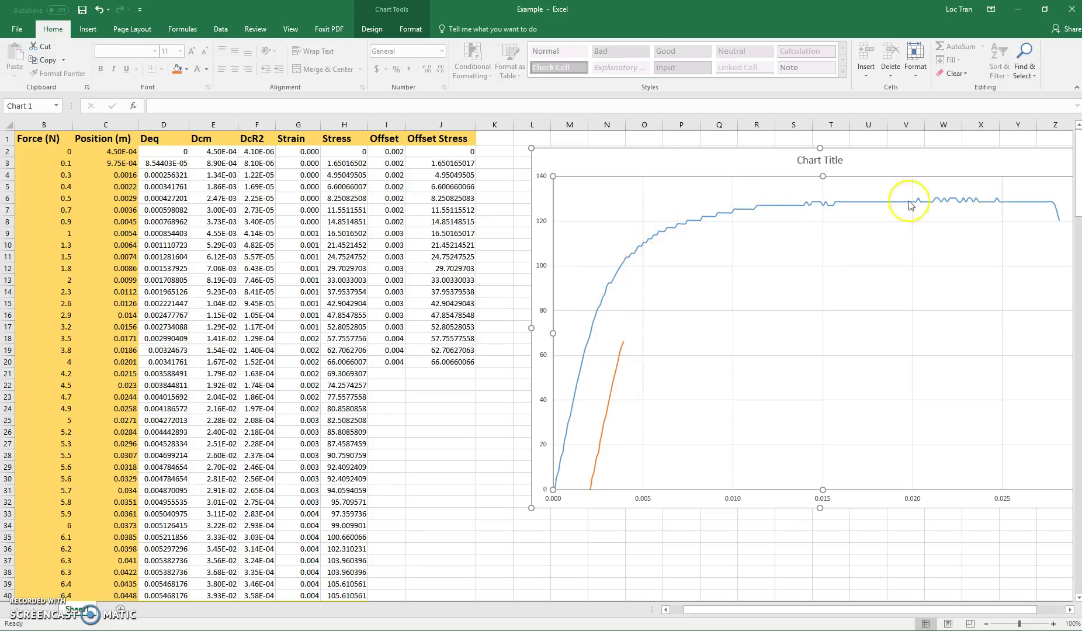
# Start a Regression analysis from the Data Analysis tools.
pyautogui.click(450, 153)
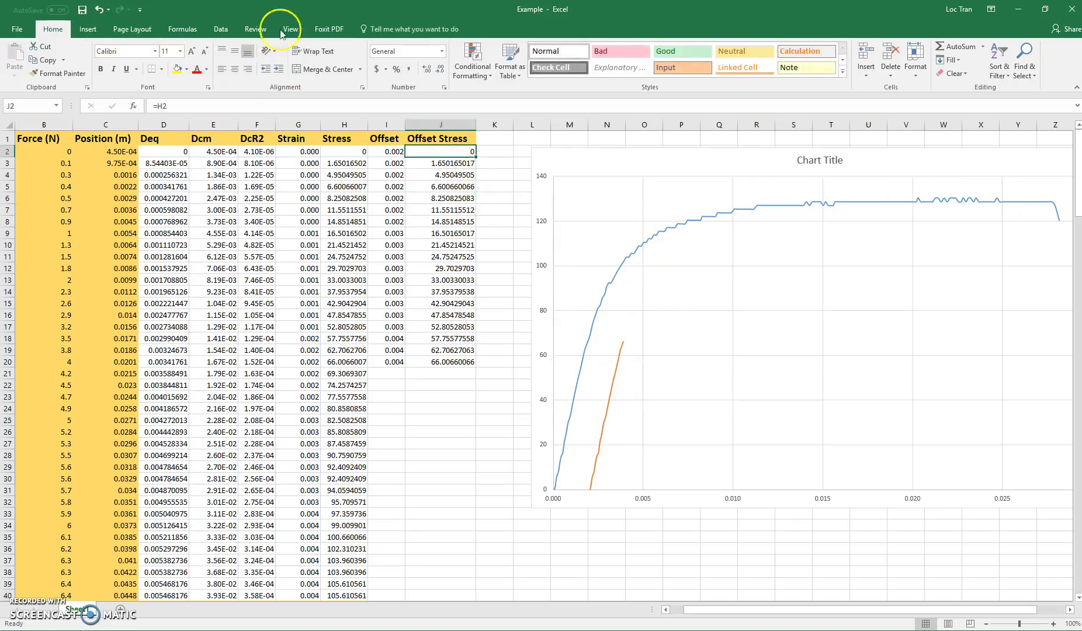
pyautogui.click(225, 34)
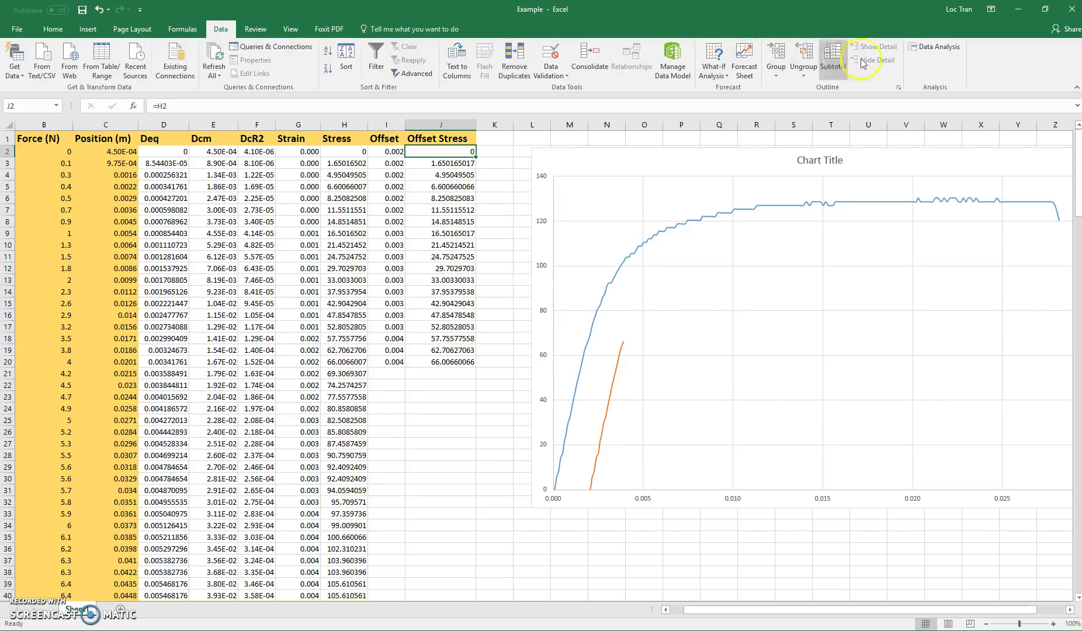
pyautogui.click(928, 51)
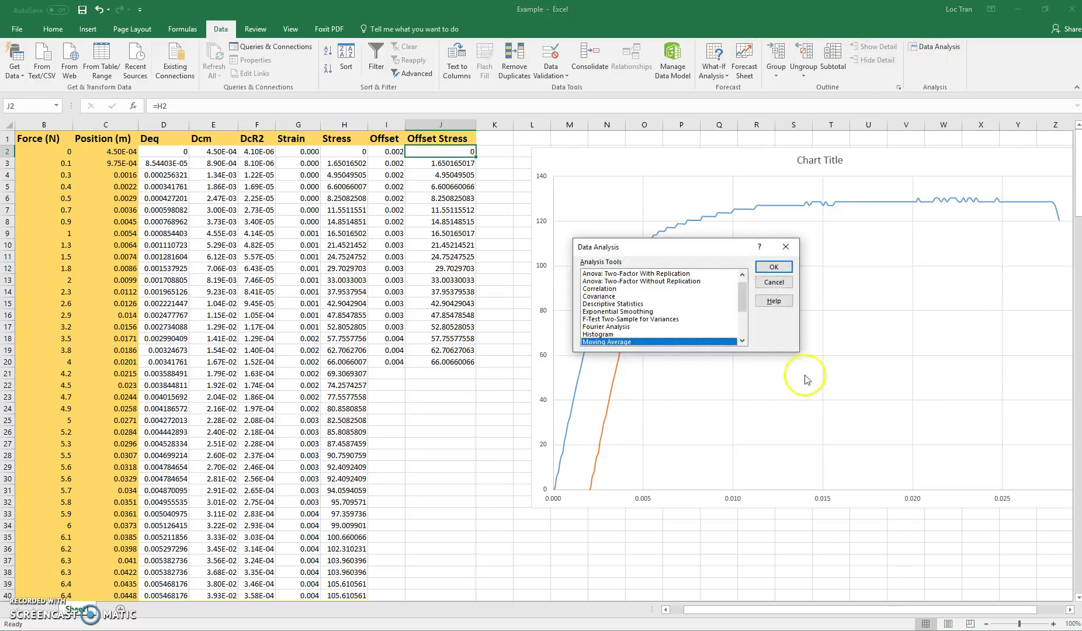
pyautogui.scroll(-3, 637, 304)
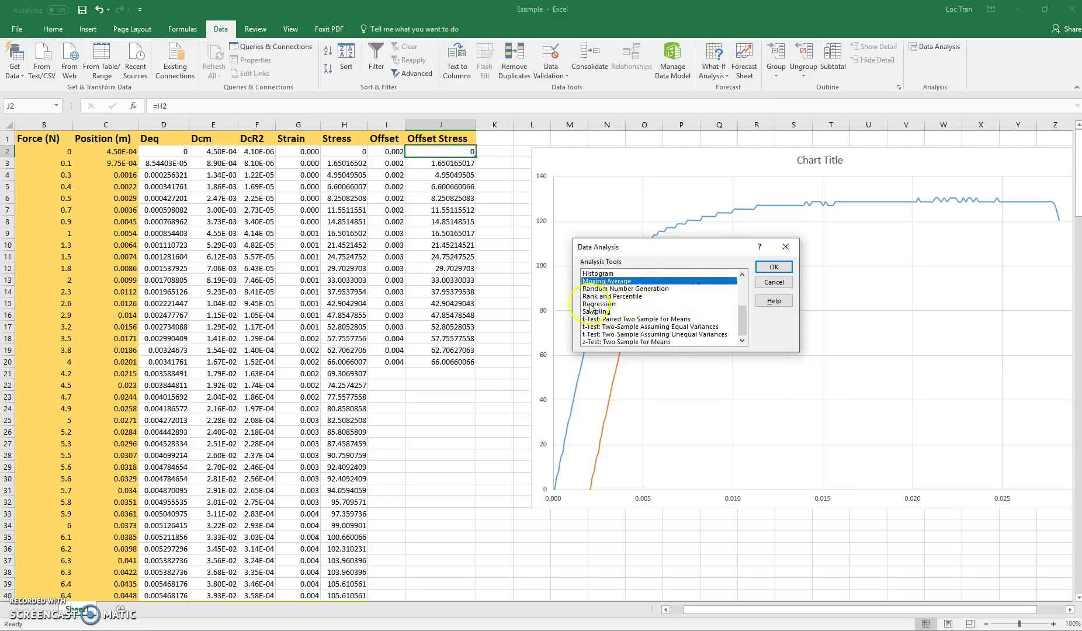
pyautogui.click(616, 305)
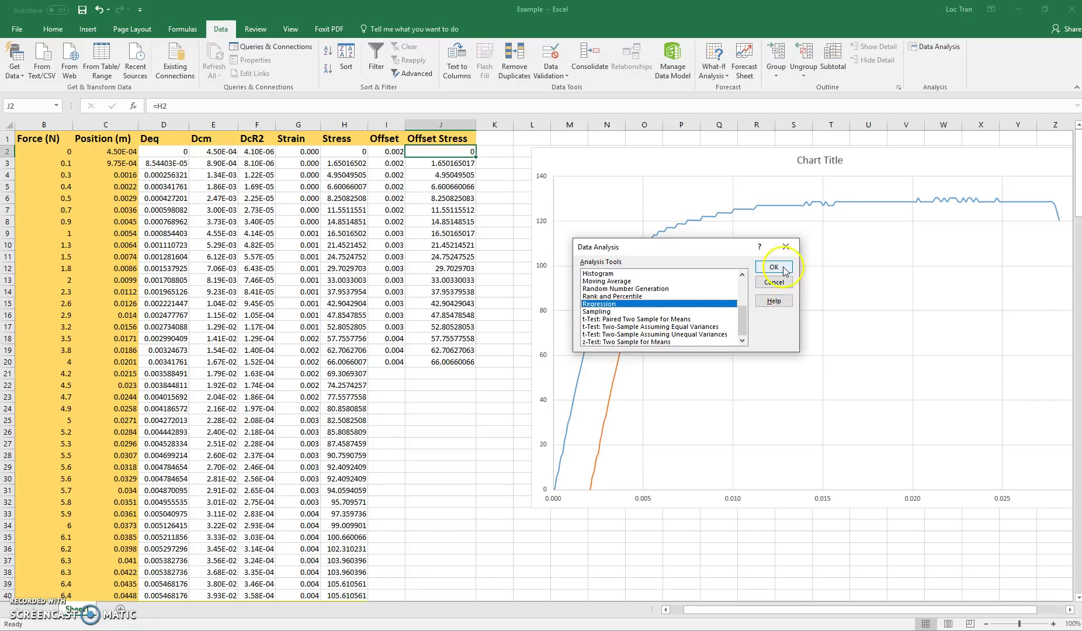
pyautogui.click(775, 268)
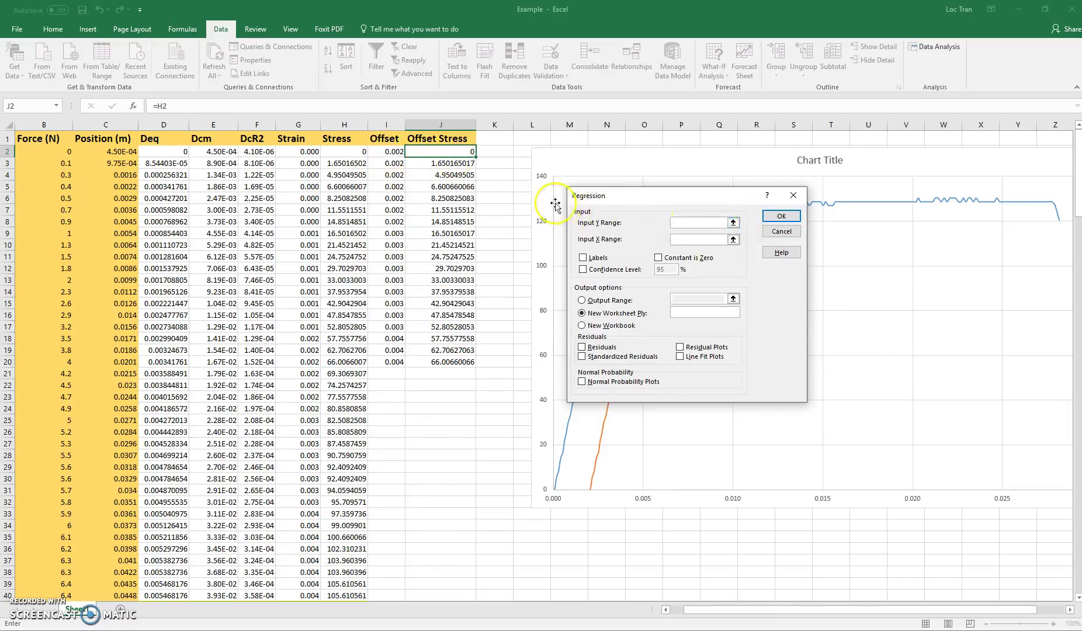
# Set the regression's Y input to the Offset Stress range J2:J20 and its X input to the Offset range I2:I20.
pyautogui.moveTo(444, 153); pyautogui.dragTo(449, 360)
pyautogui.click(681, 240)
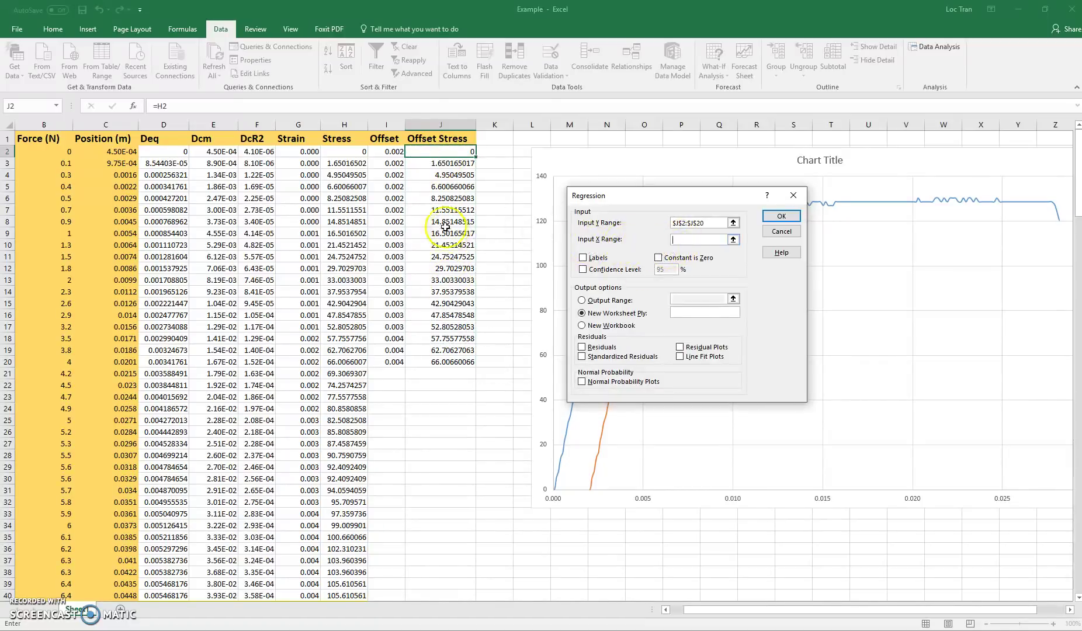
pyautogui.moveTo(389, 152); pyautogui.dragTo(395, 362)
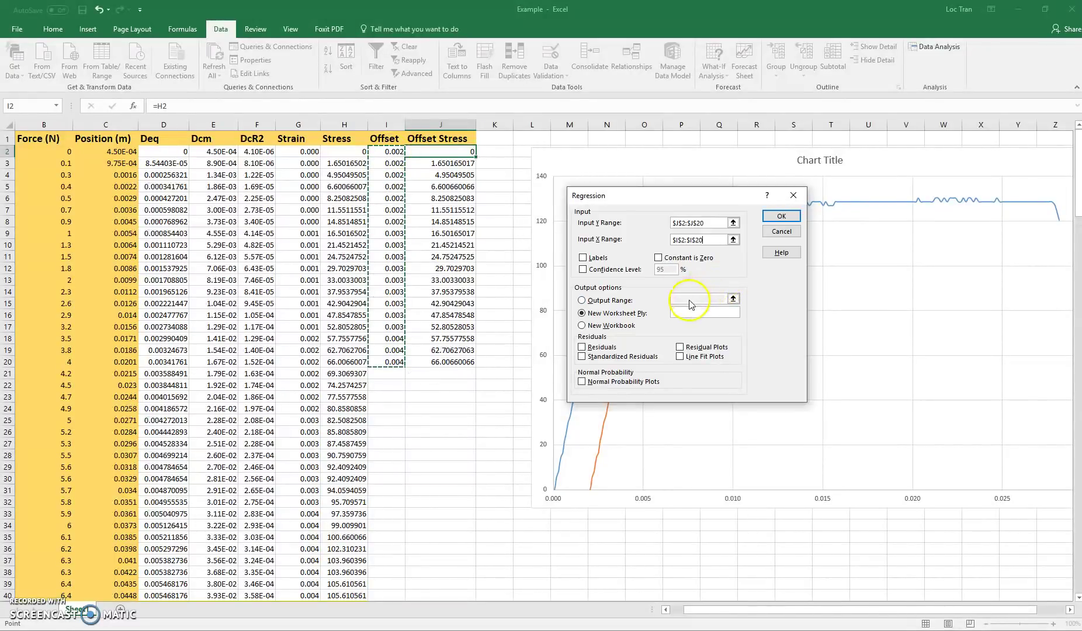
# Direct the regression output to cell N34 on the current sheet and run the analysis.
pyautogui.click(689, 302)
pyautogui.click(580, 301)
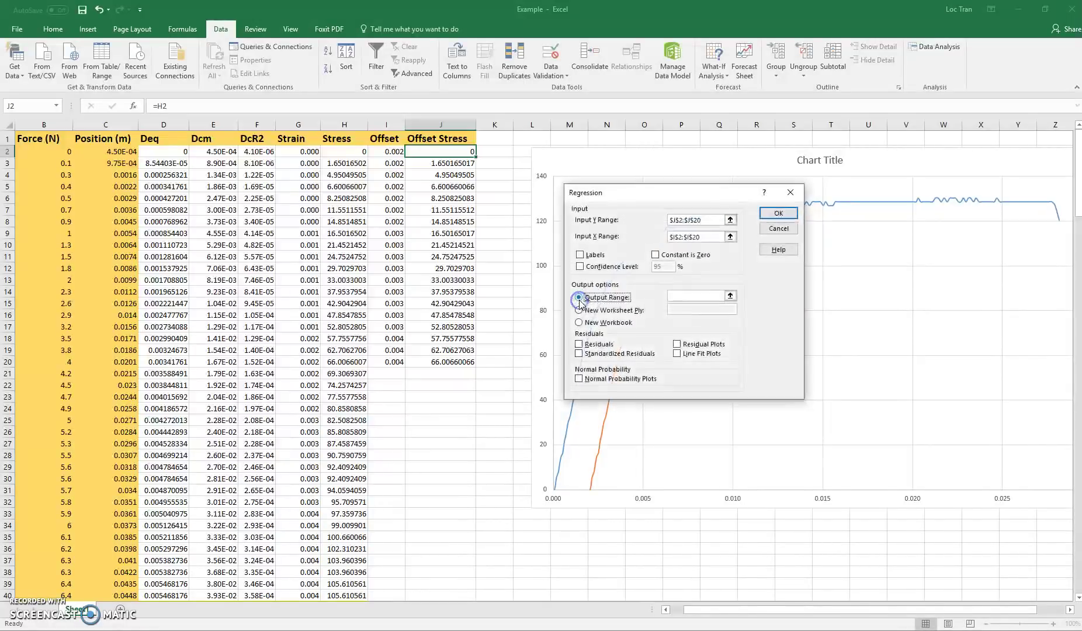
pyautogui.click(730, 296)
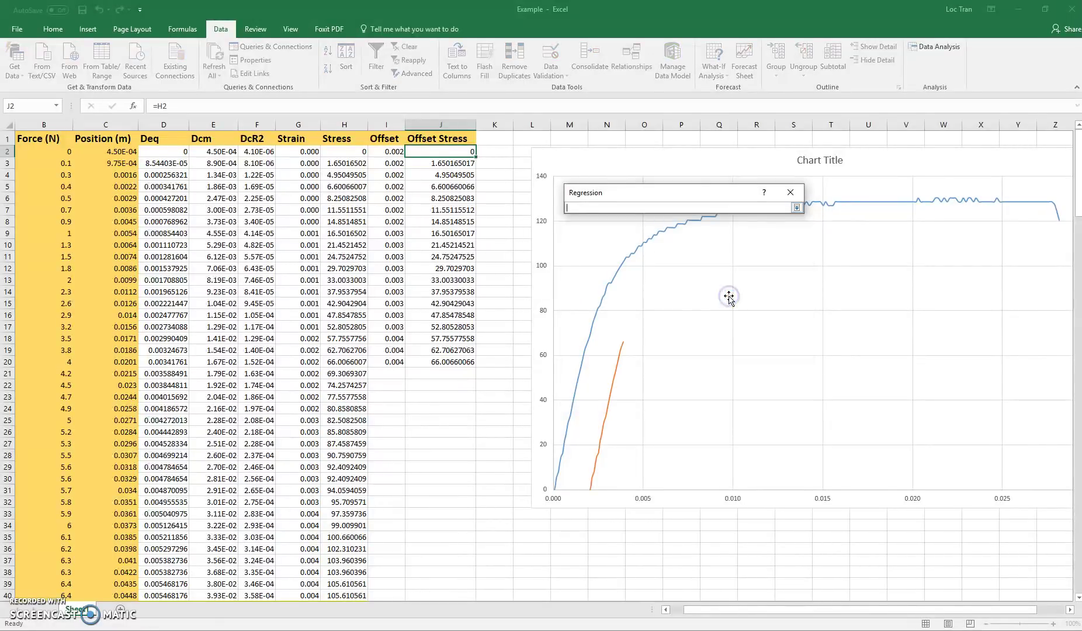
pyautogui.scroll(-3, 725, 327)
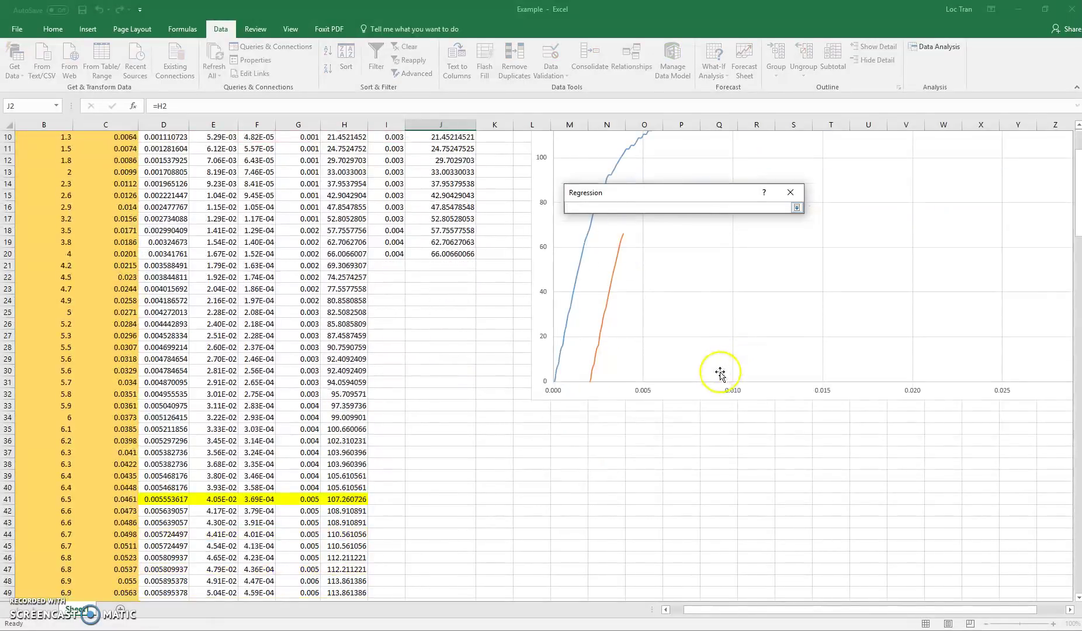
pyautogui.click(611, 418)
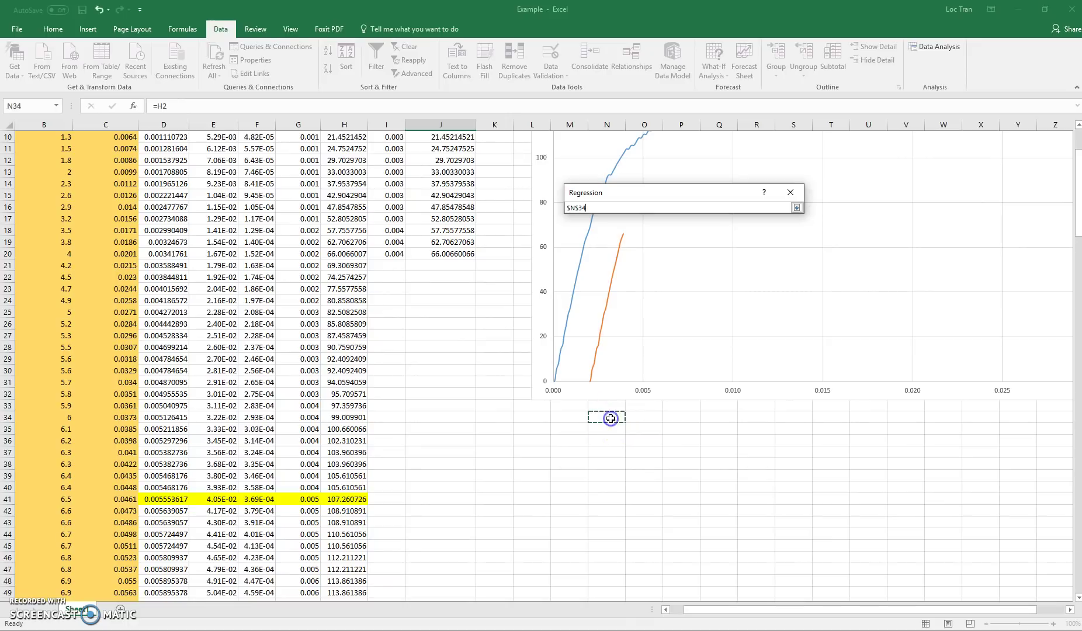
pyautogui.click(797, 208)
pyautogui.click(794, 212)
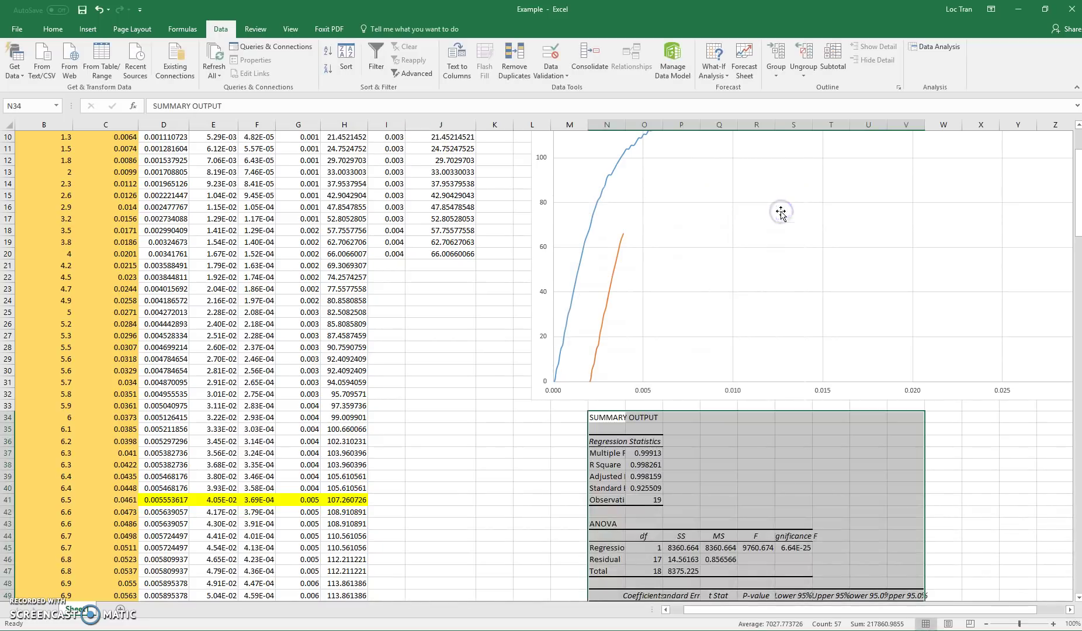
# Copy the full X Variable 1 coefficient value from cell O51 of the regression output.
pyautogui.scroll(-3, 695, 351)
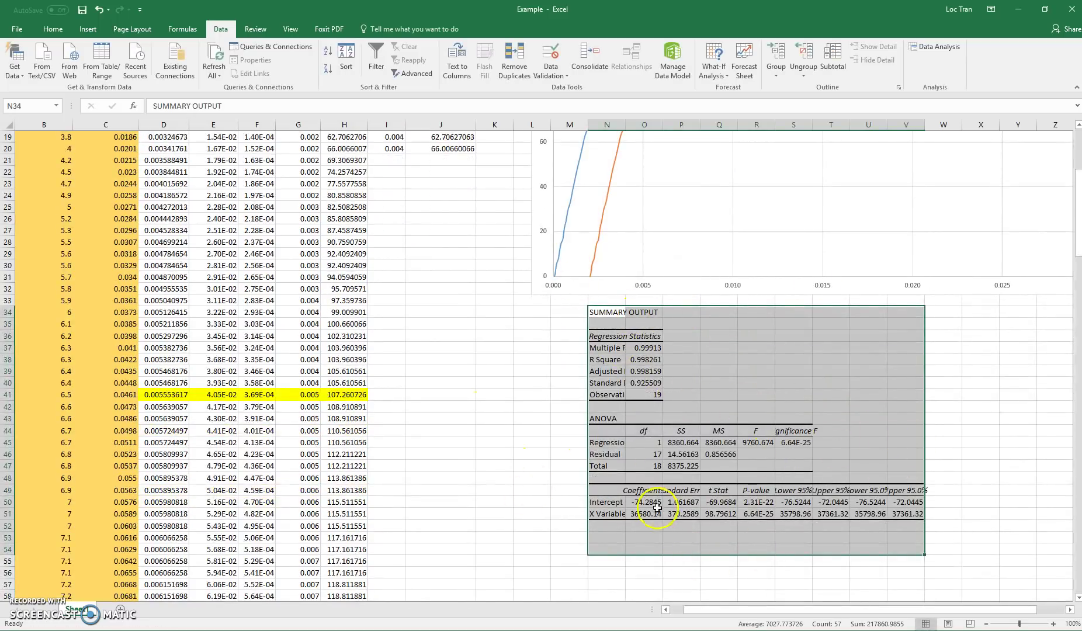
pyautogui.click(717, 561)
pyautogui.click(658, 525)
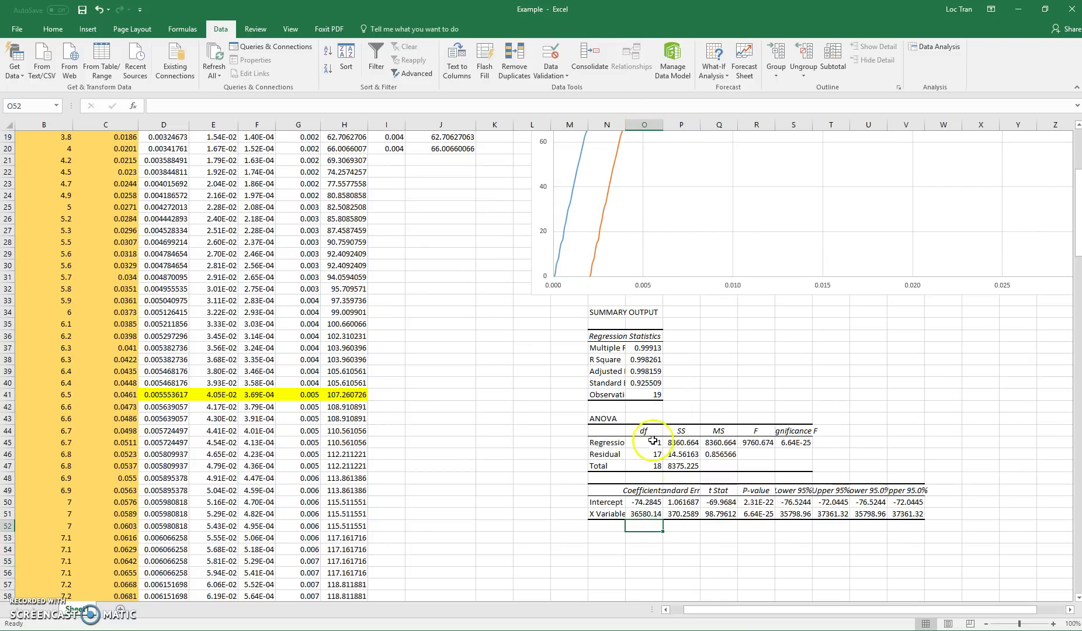
pyautogui.click(603, 514)
pyautogui.scroll(-2, 642, 512)
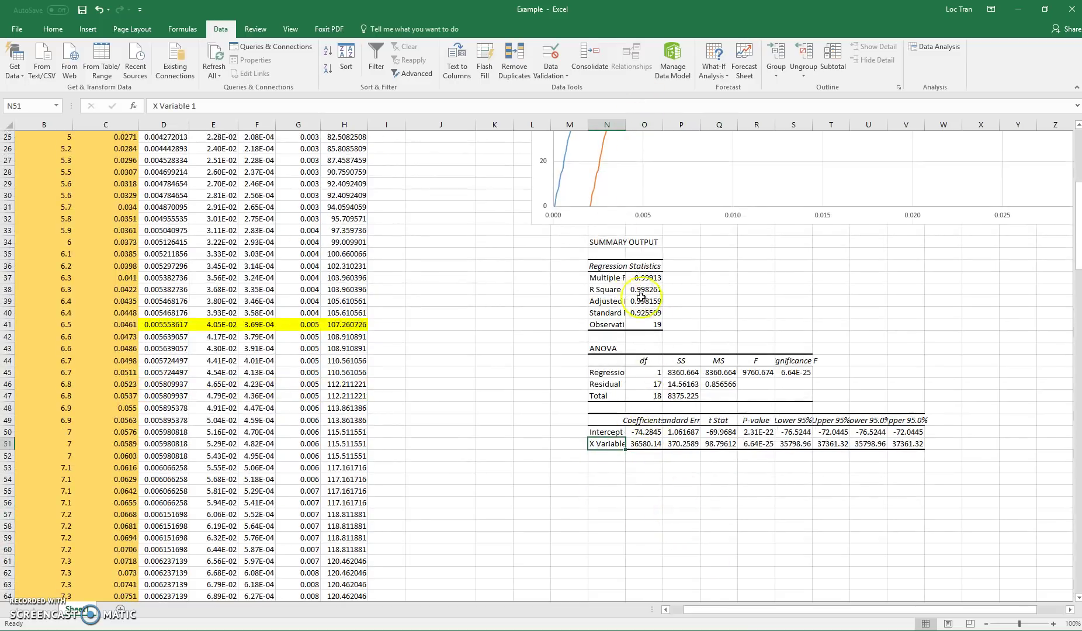
pyautogui.click(649, 444)
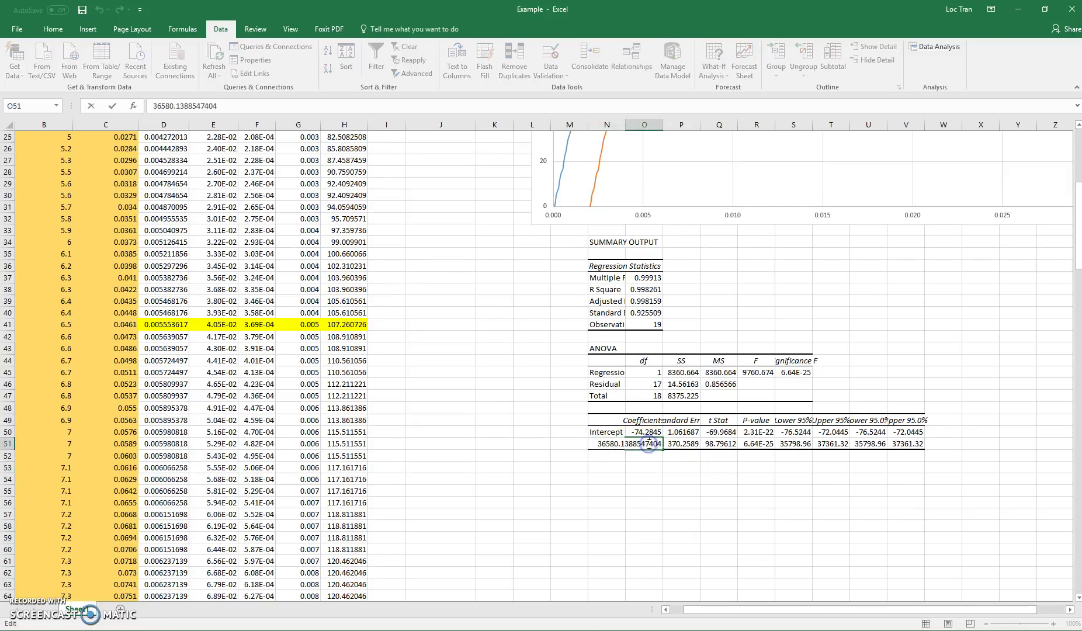
pyautogui.doubleClick(649, 444)
pyautogui.hotkey('ctrl', 'c')
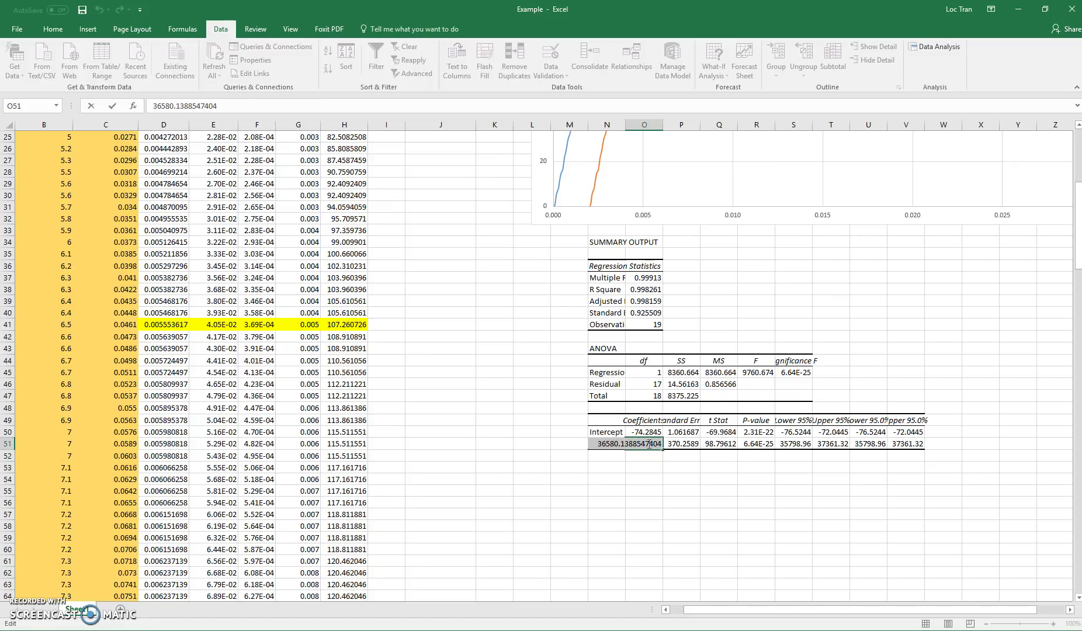
pyautogui.scroll(8, 649, 444)
pyautogui.scroll(-11, 648, 432)
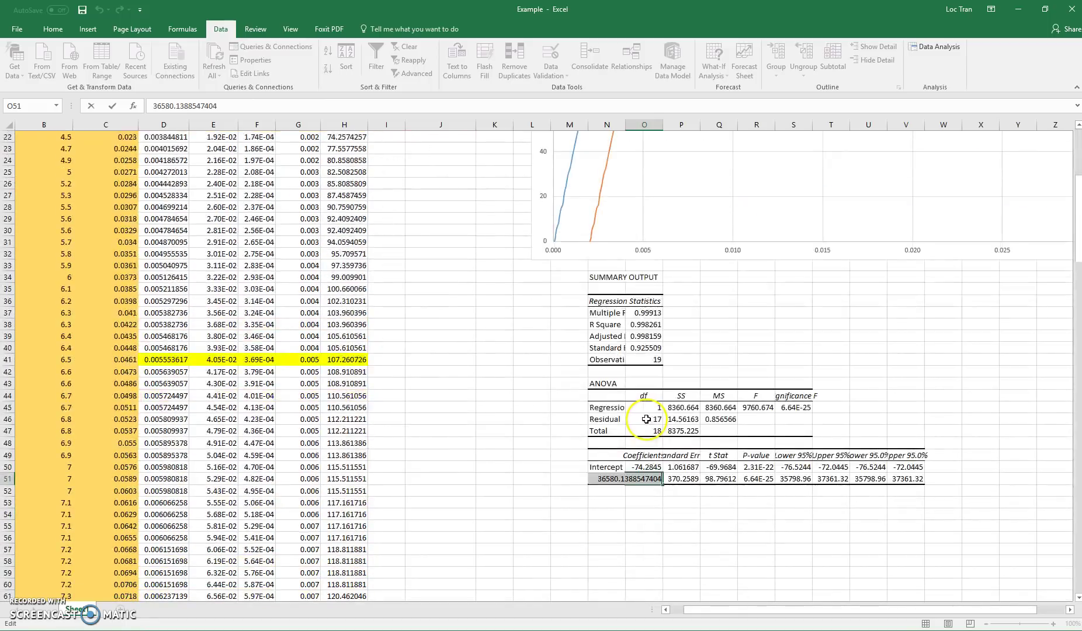
pyautogui.click(604, 373)
# Move the stress-strain chart right to start at column P, freeing the columns beside Offset Stress.
pyautogui.scroll(11, 627, 389)
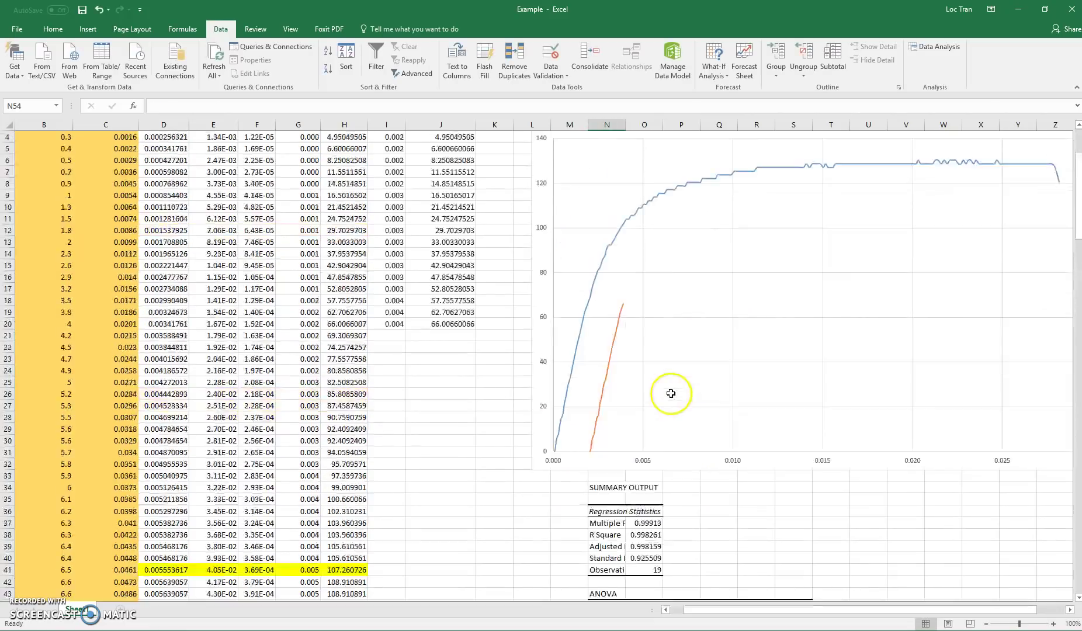
pyautogui.moveTo(575, 179); pyautogui.dragTo(704, 158)
pyautogui.moveTo(691, 611); pyautogui.dragTo(820, 615)
pyautogui.moveTo(606, 159); pyautogui.dragTo(633, 160)
pyautogui.moveTo(711, 611); pyautogui.dragTo(816, 608)
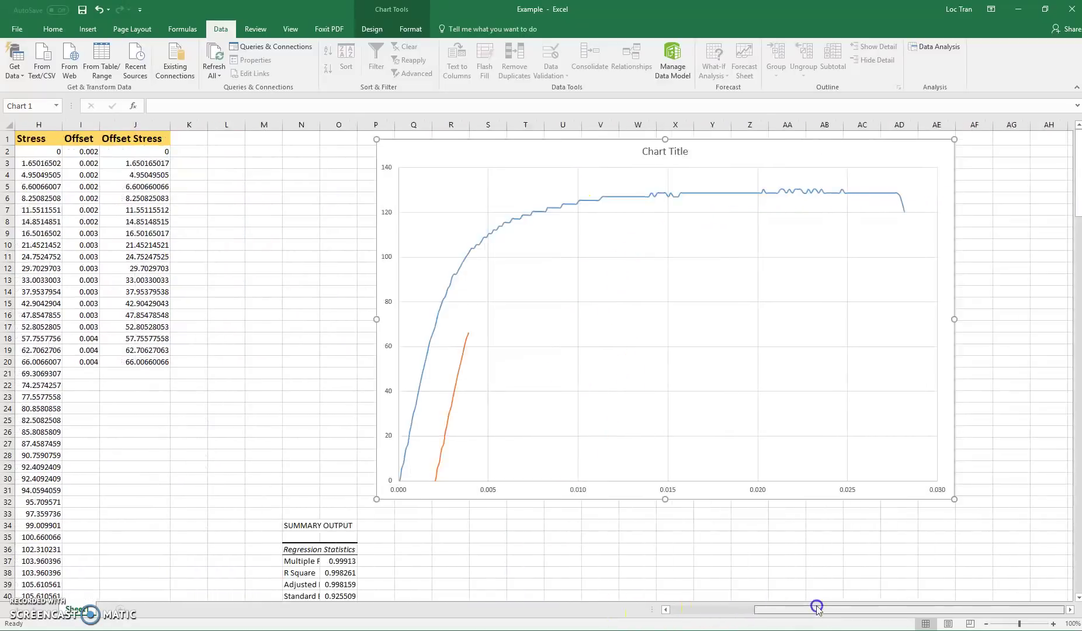
# Label cell M4 "Young's Modulus", paste the copied coefficient 36580.1388547404 into M5, and widen column M to fit.
pyautogui.click(252, 174)
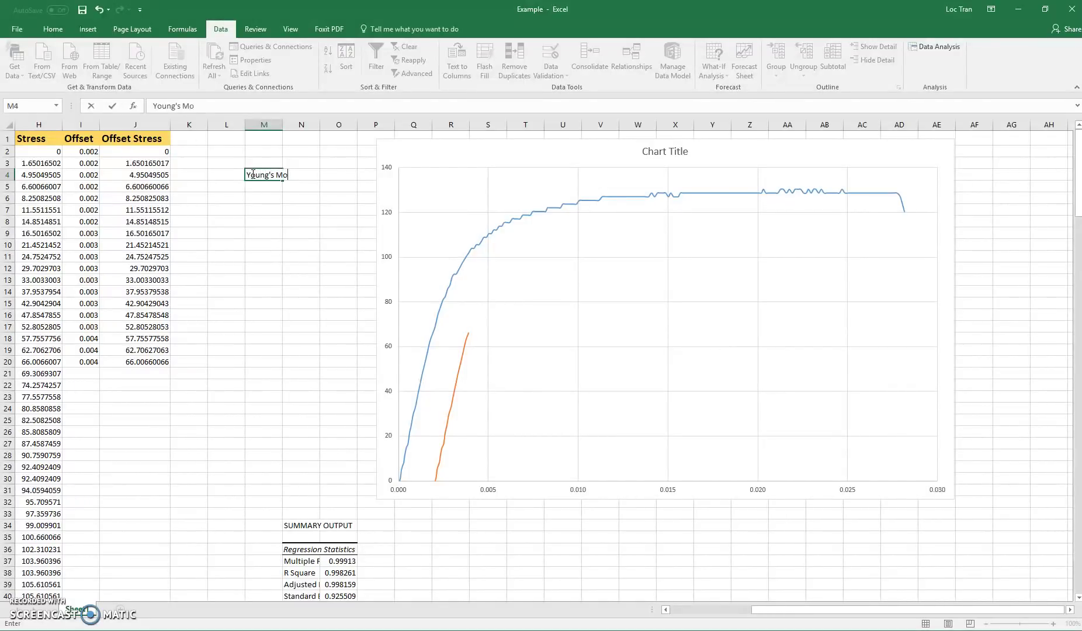
pyautogui.doubleClick(263, 187)
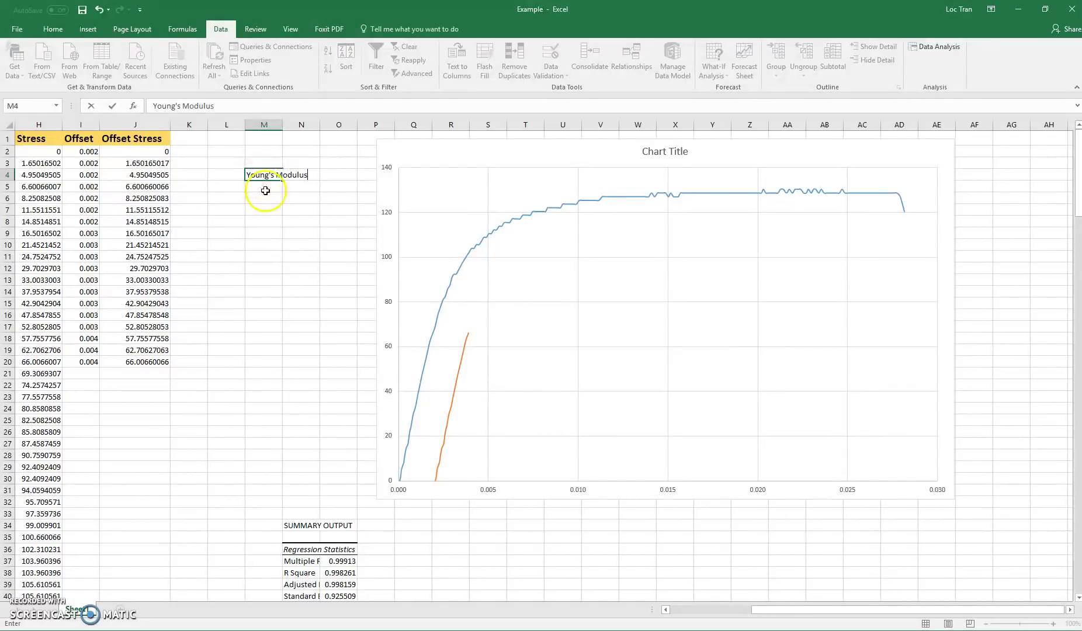
pyautogui.hotkey('ctrl', 'v')
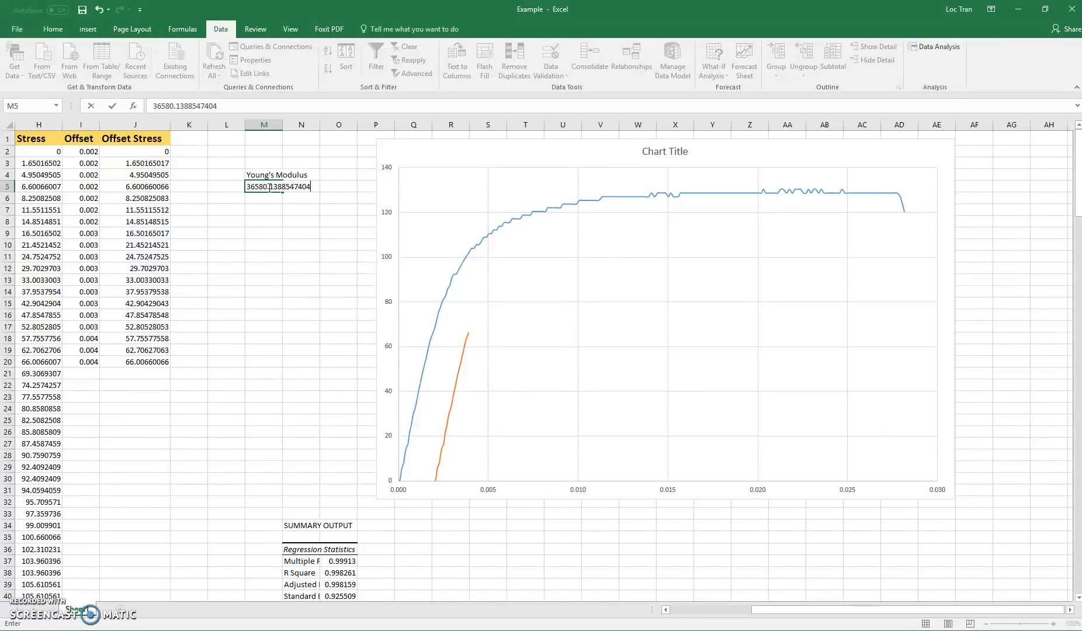
pyautogui.click(264, 243)
pyautogui.moveTo(284, 127); pyautogui.dragTo(327, 134)
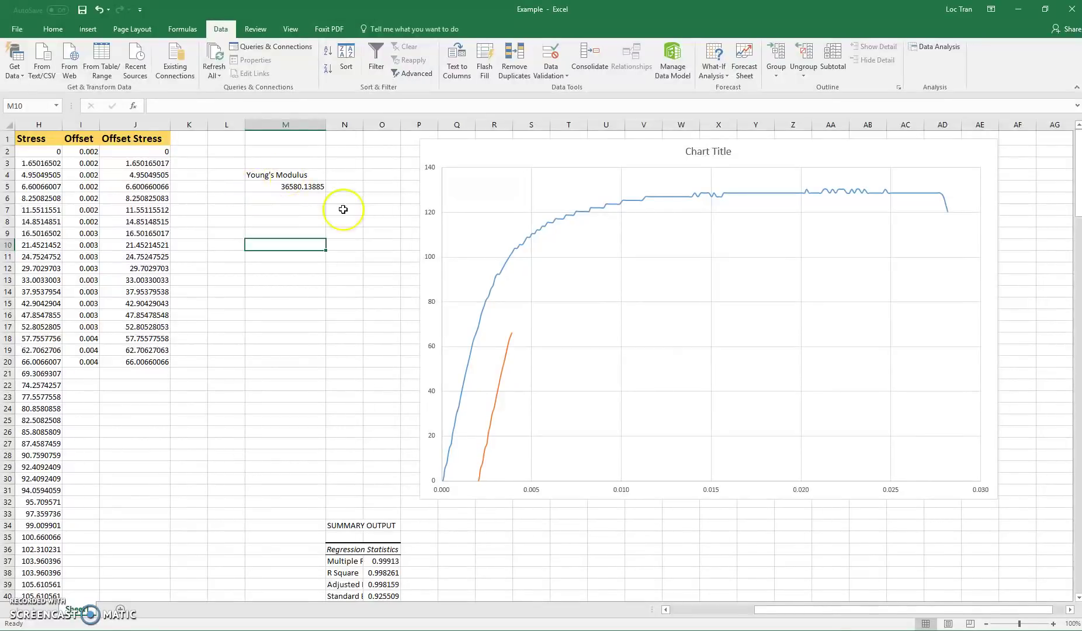
# Extend the strain-plus-0.002 formula in the Offset column down to row 42.
pyautogui.moveTo(850, 609); pyautogui.dragTo(804, 609)
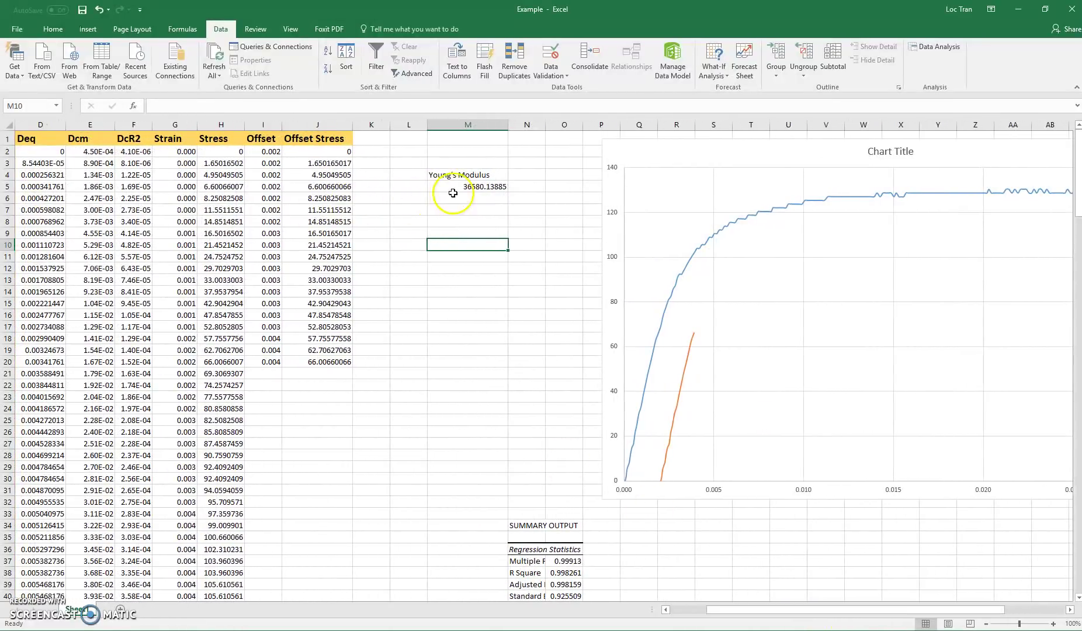
pyautogui.click(474, 186)
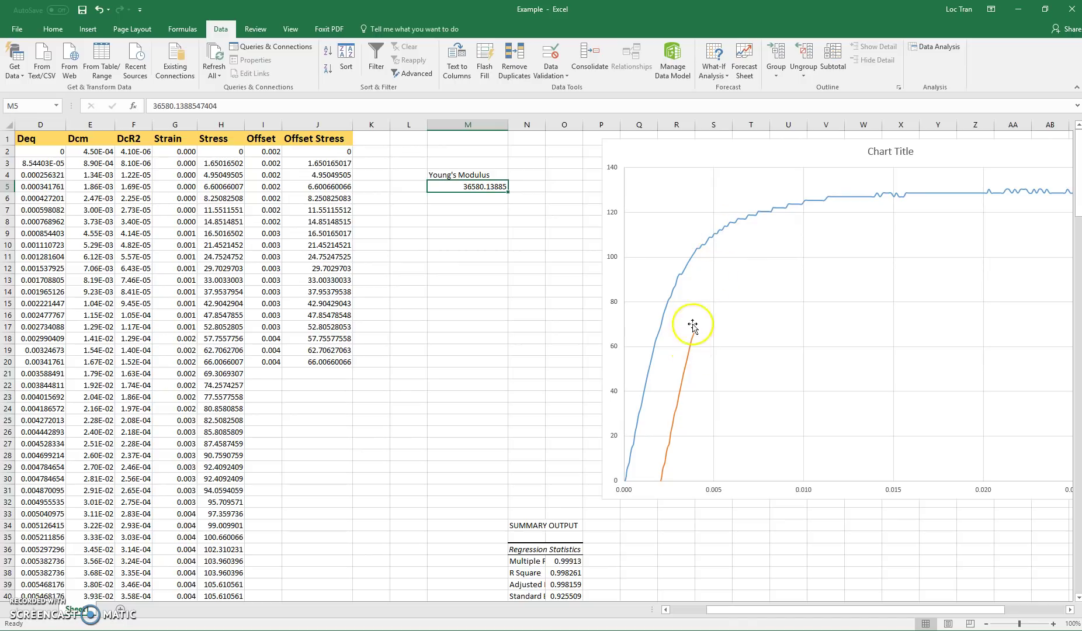
pyautogui.moveTo(266, 326); pyautogui.dragTo(270, 585)
pyautogui.scroll(-1, 287, 526)
pyautogui.scroll(-1, 338, 557)
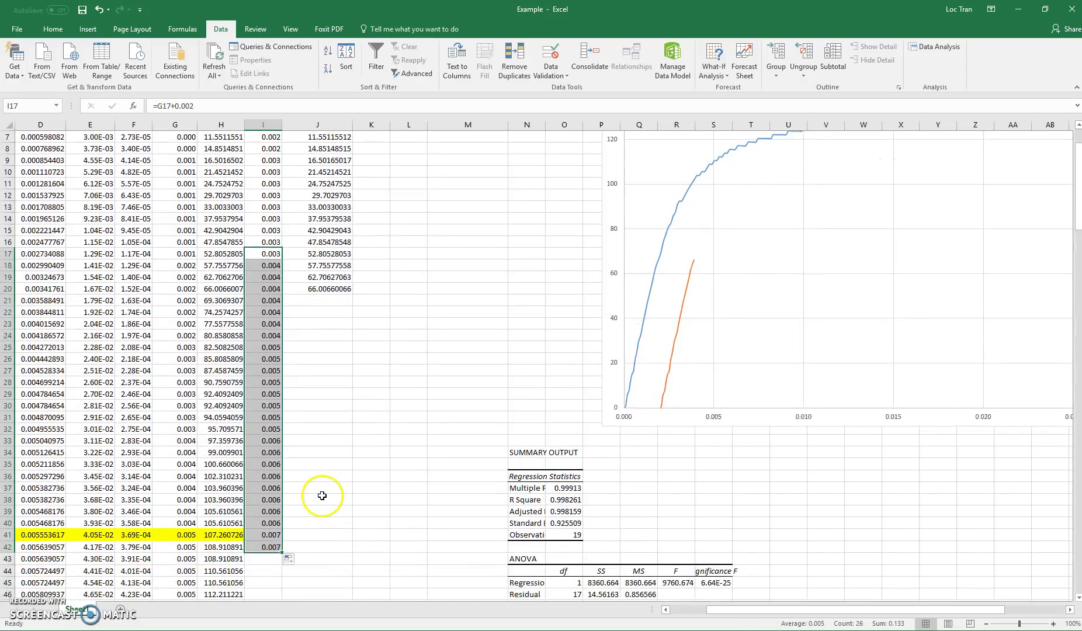
# Highlight cells I20:J20 in yellow to mark the last pair of directly offset data.
pyautogui.click(330, 367)
pyautogui.moveTo(271, 286); pyautogui.dragTo(312, 289)
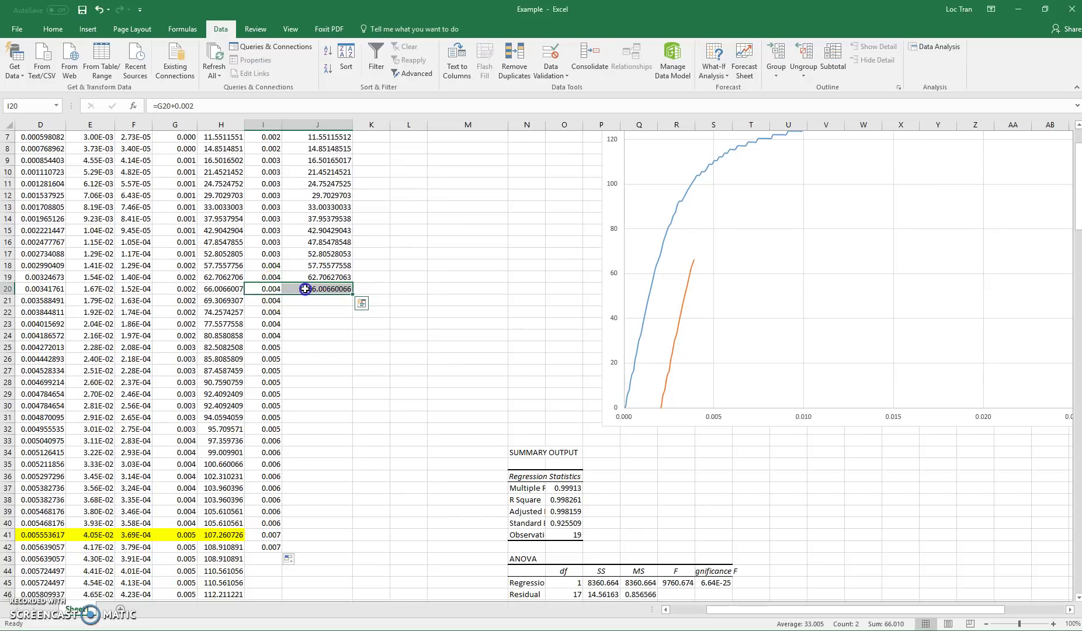
pyautogui.click(315, 333)
pyautogui.moveTo(267, 291); pyautogui.dragTo(307, 289)
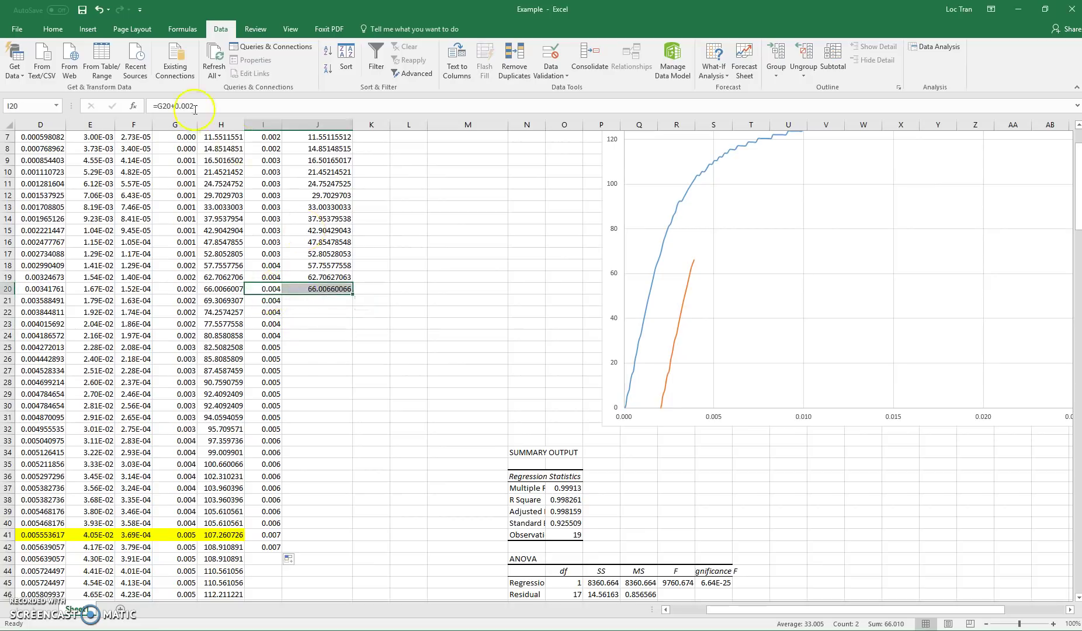
pyautogui.click(11, 29)
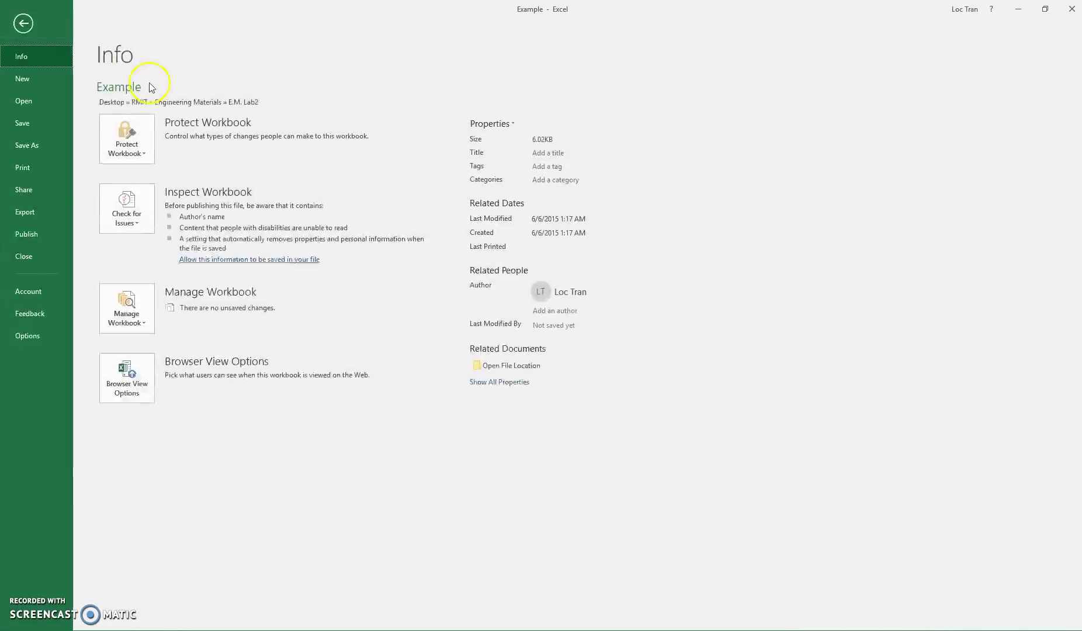
pyautogui.click(24, 24)
pyautogui.click(55, 30)
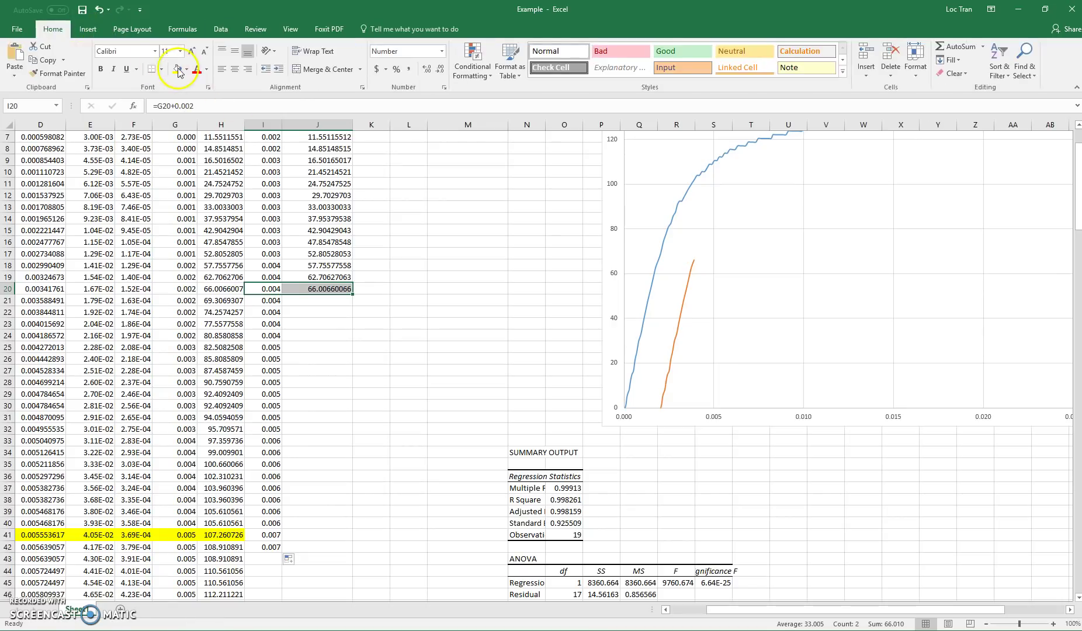
pyautogui.click(178, 72)
# Try extending the Offset Stress column's link formula from J17 down to row 27, and undo the fill.
pyautogui.click(305, 311)
pyautogui.moveTo(276, 302); pyautogui.dragTo(278, 549)
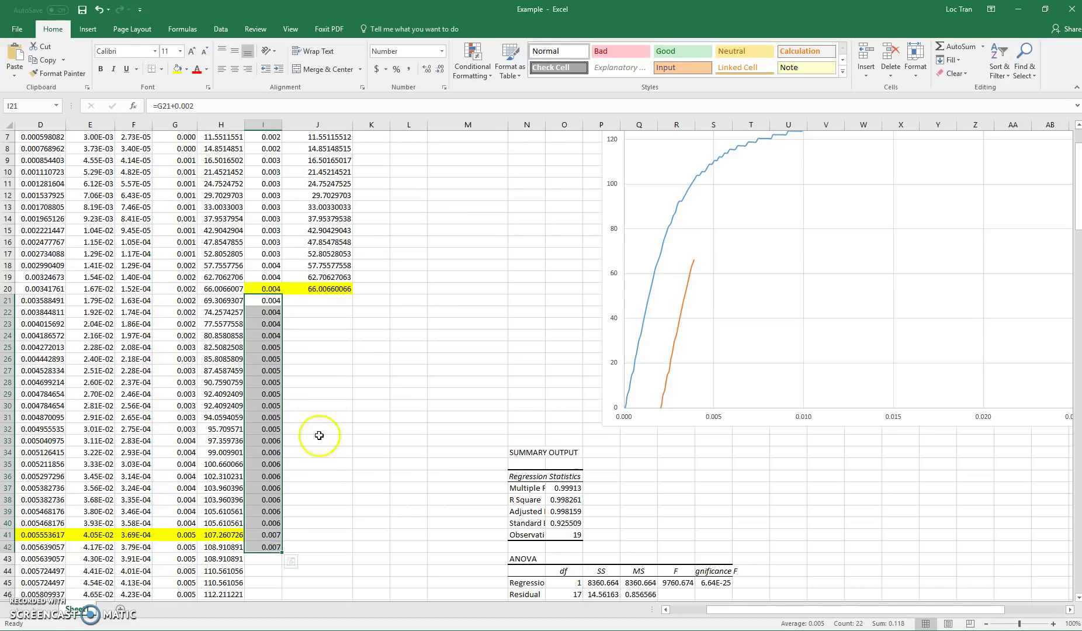
pyautogui.click(327, 336)
pyautogui.click(324, 301)
pyautogui.scroll(2, 334, 307)
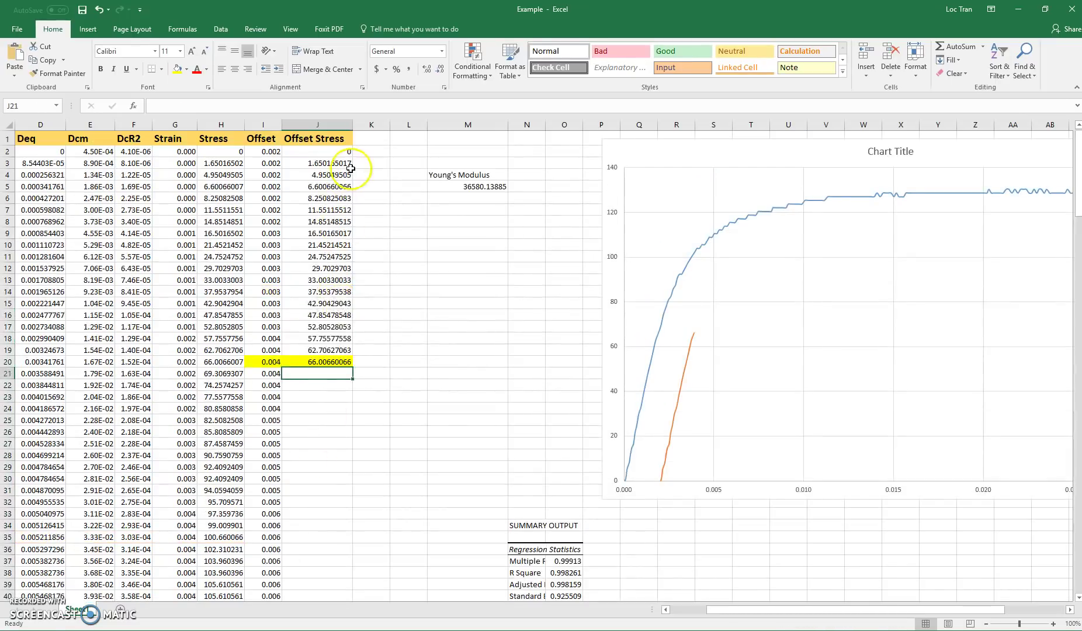
pyautogui.scroll(-3, 386, 400)
pyautogui.moveTo(327, 220); pyautogui.dragTo(353, 336)
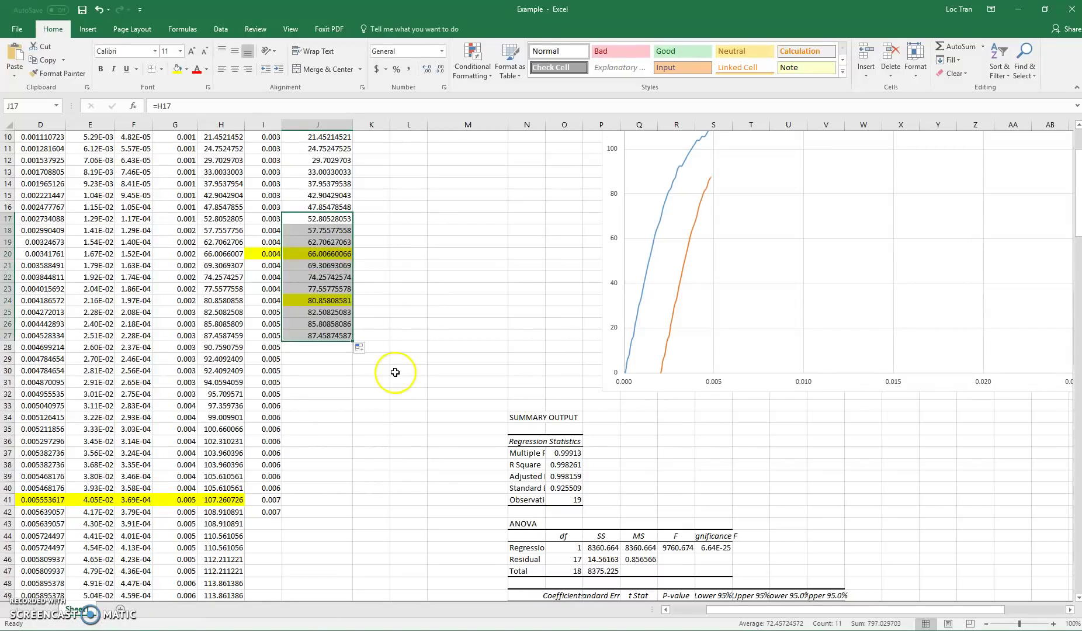
pyautogui.hotkey('ctrl', 'z')
# Enter =36580.1388547404*G21 in J21, using the full Young's modulus value copied from M5.
pyautogui.doubleClick(307, 268)
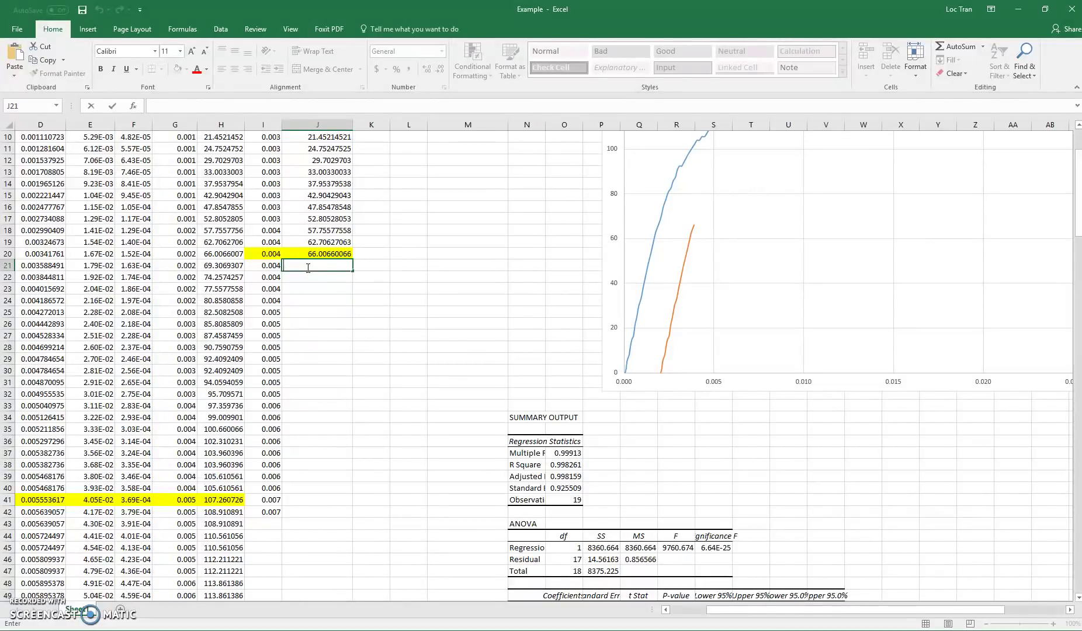
pyautogui.scroll(3, 308, 268)
pyautogui.press('BackSpace')
pyautogui.doubleClick(472, 187)
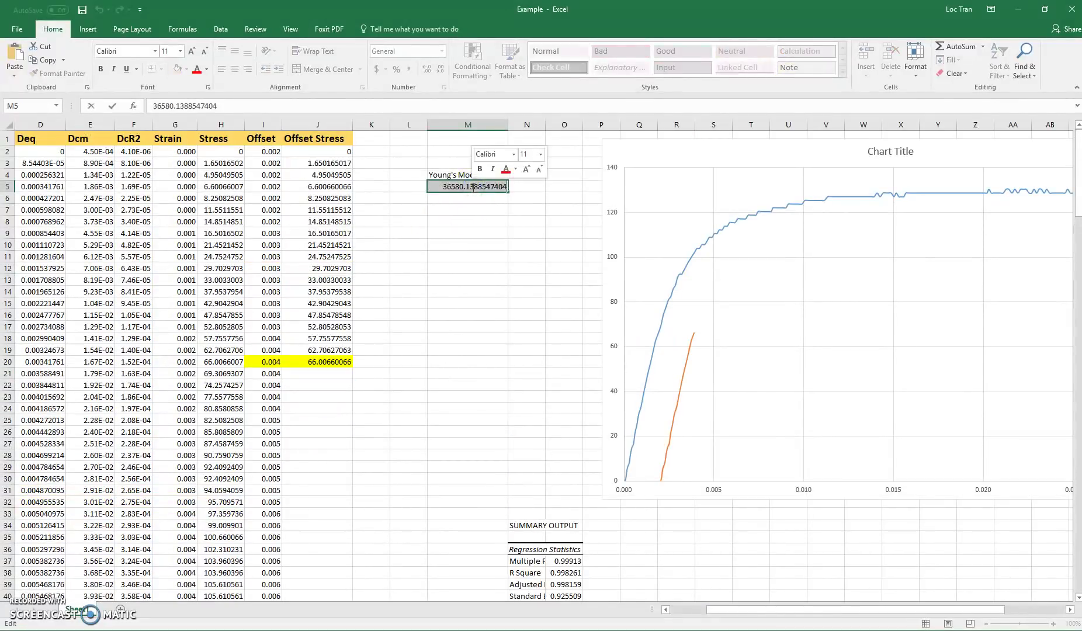
pyautogui.click(333, 373)
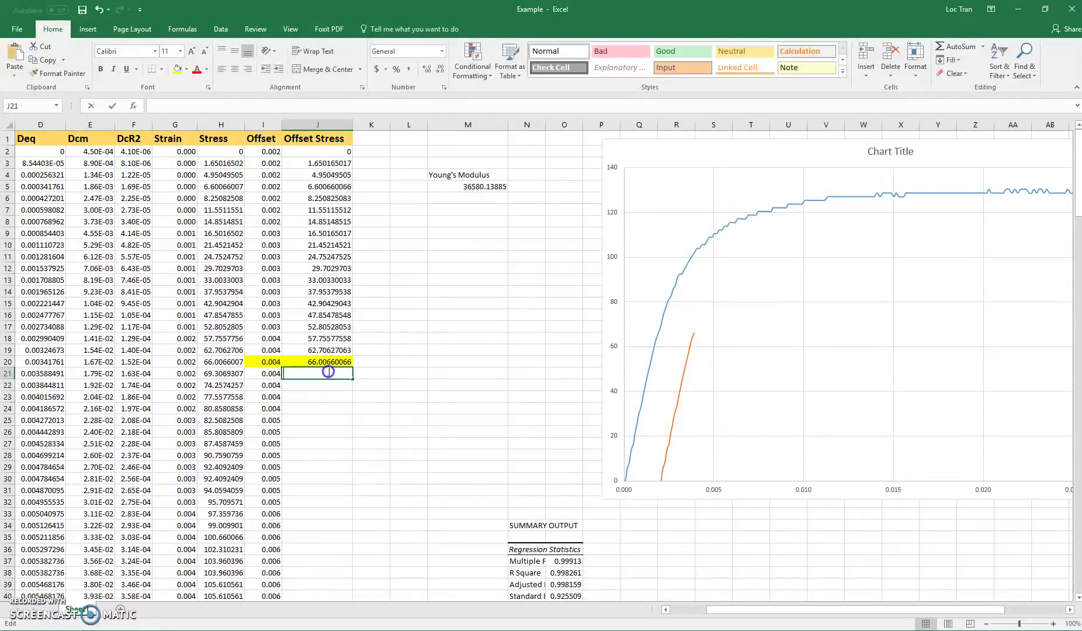
pyautogui.write('=')
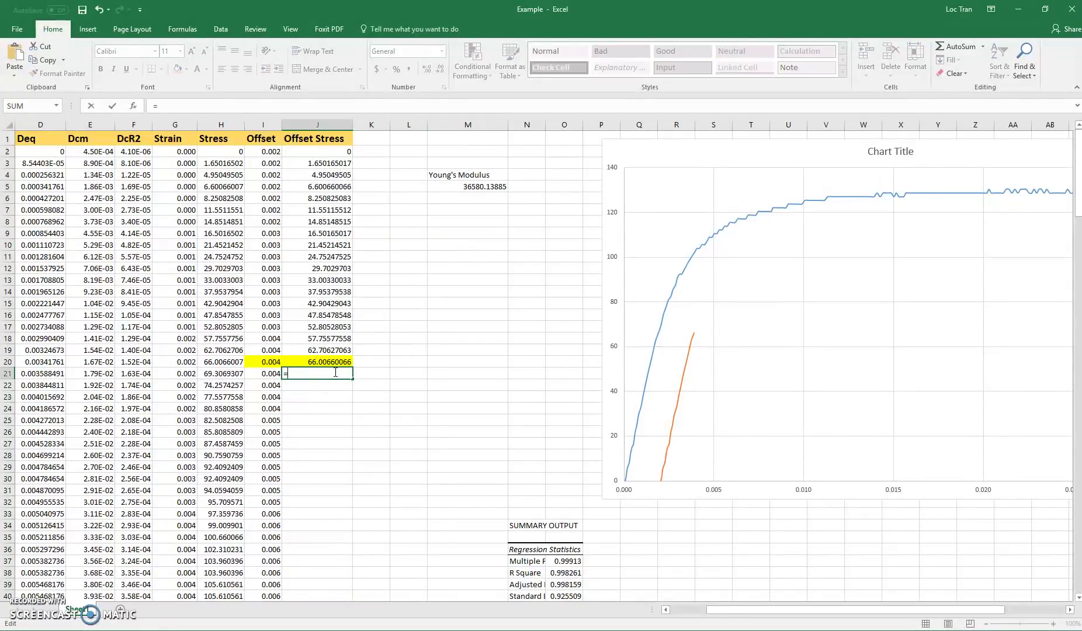
pyautogui.hotkey('ctrl', 'v')
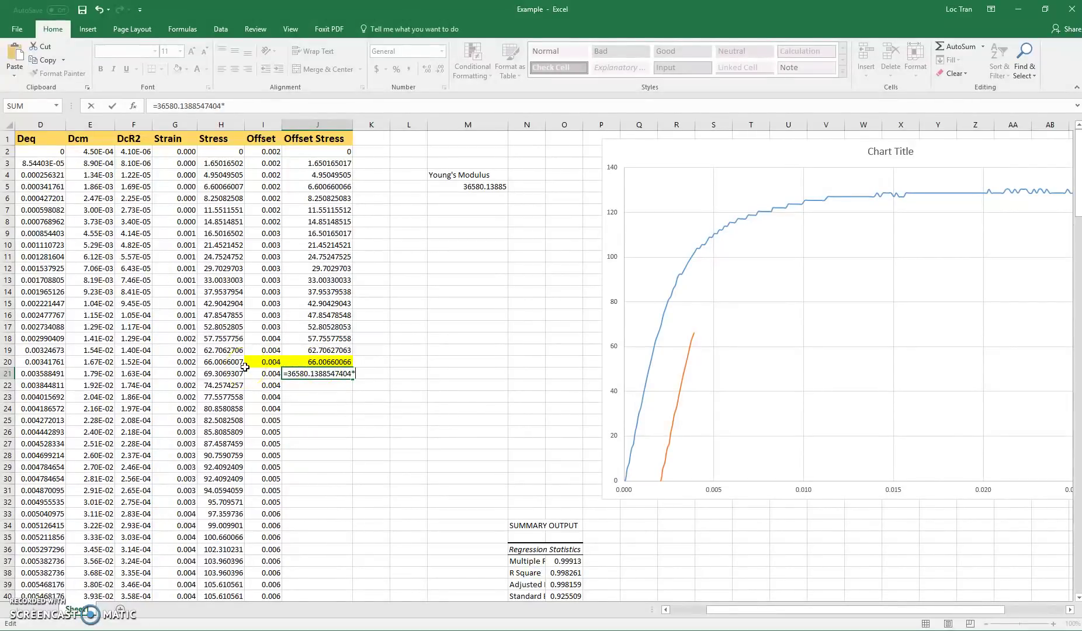
pyautogui.click(173, 374)
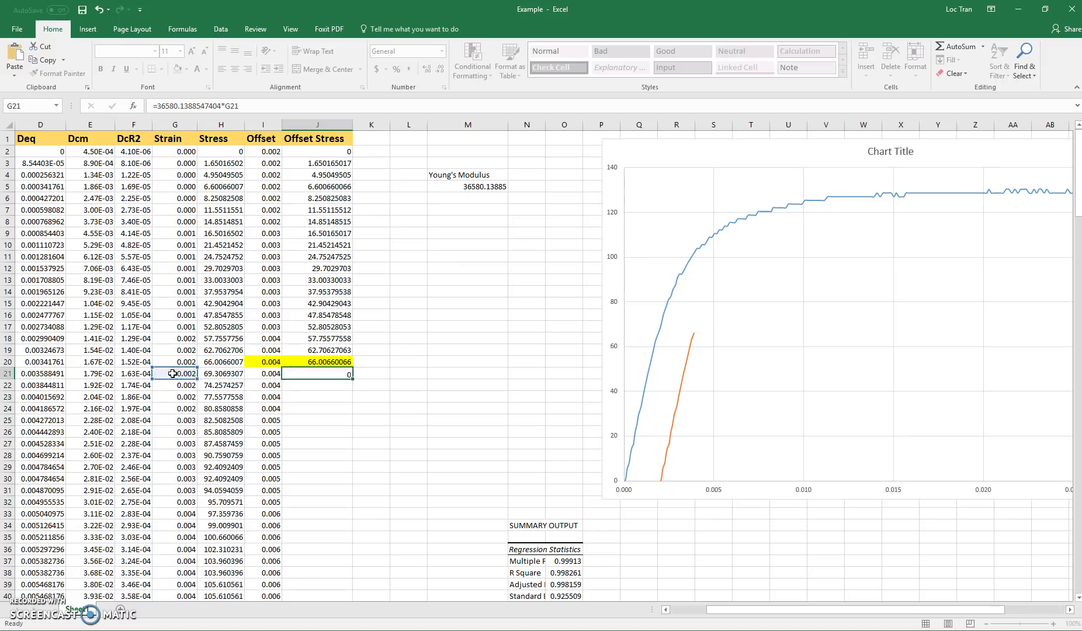
pyautogui.press('Return')
# Extend the modulus-times-strain formula from J21 down to row 42 of the Offset Stress column.
pyautogui.click(299, 370)
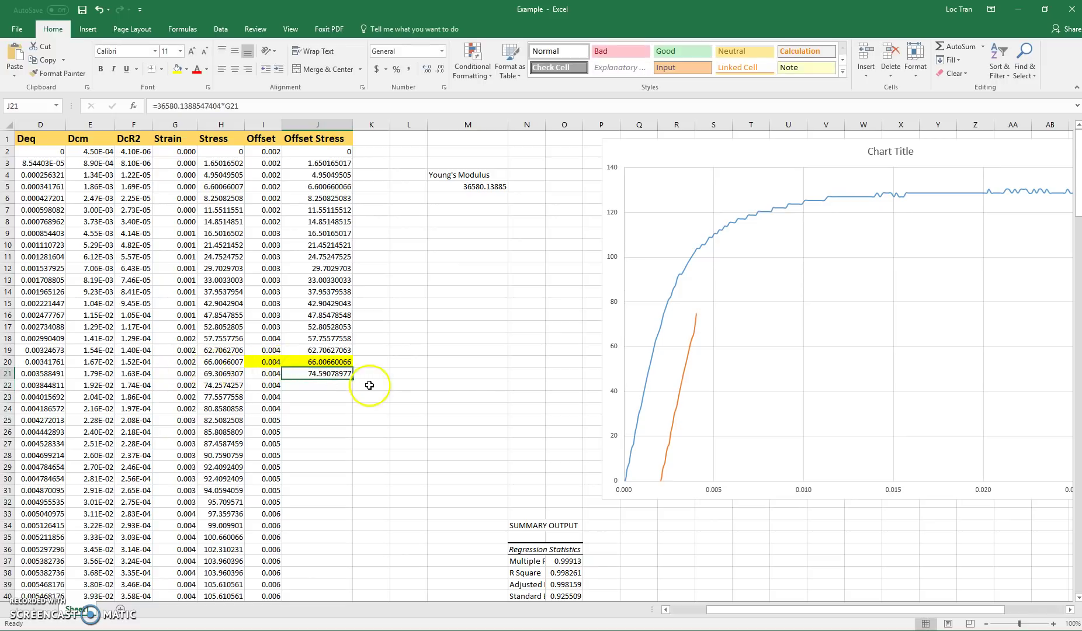
pyautogui.moveTo(353, 380); pyautogui.dragTo(356, 572)
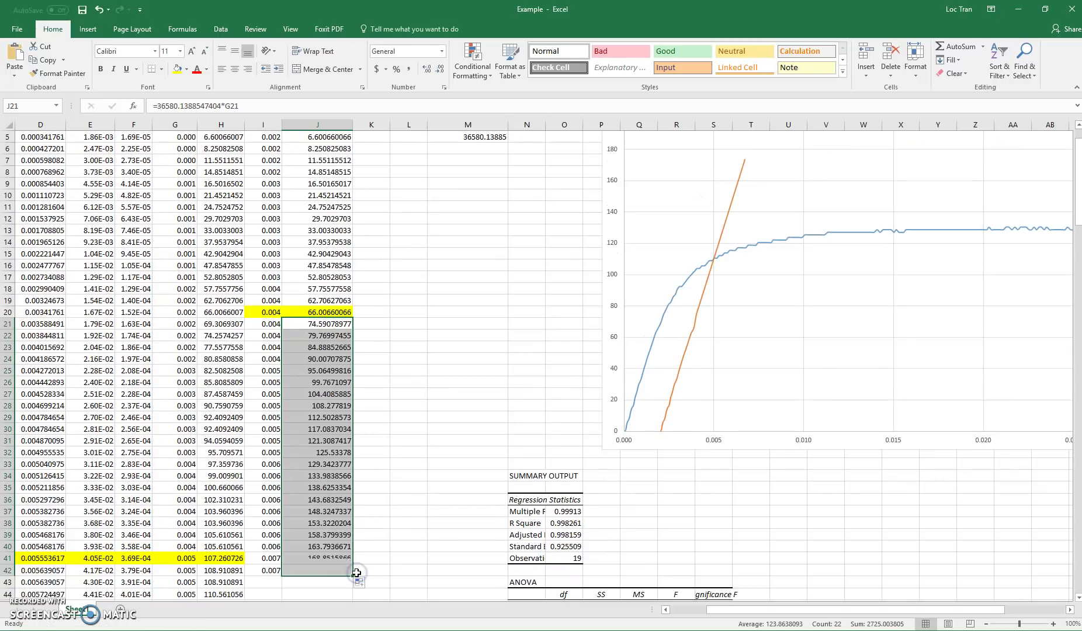
pyautogui.click(726, 444)
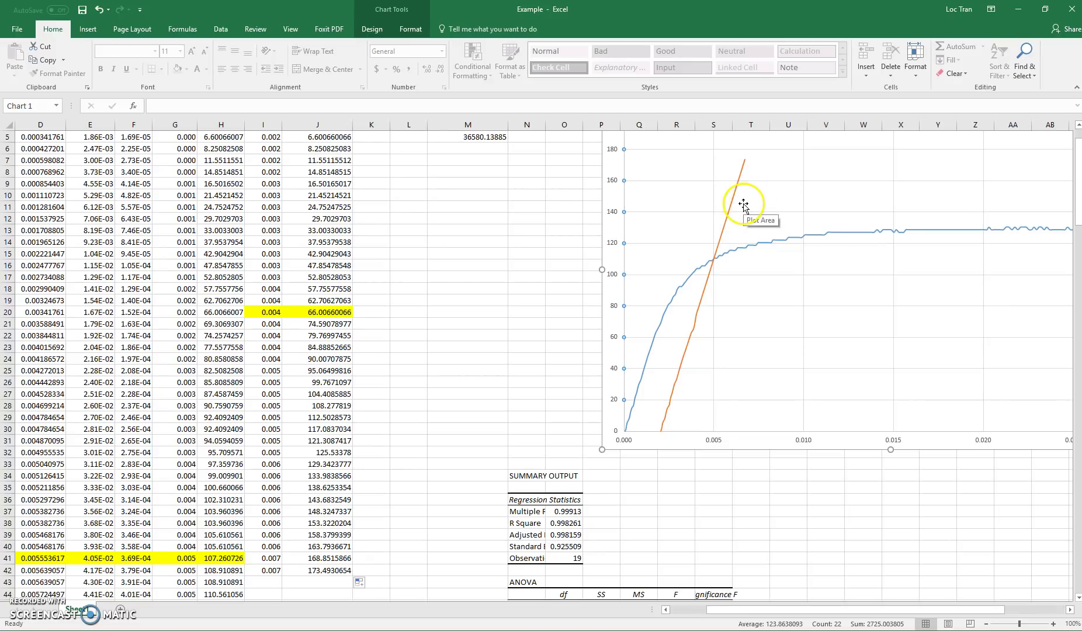
pyautogui.click(727, 301)
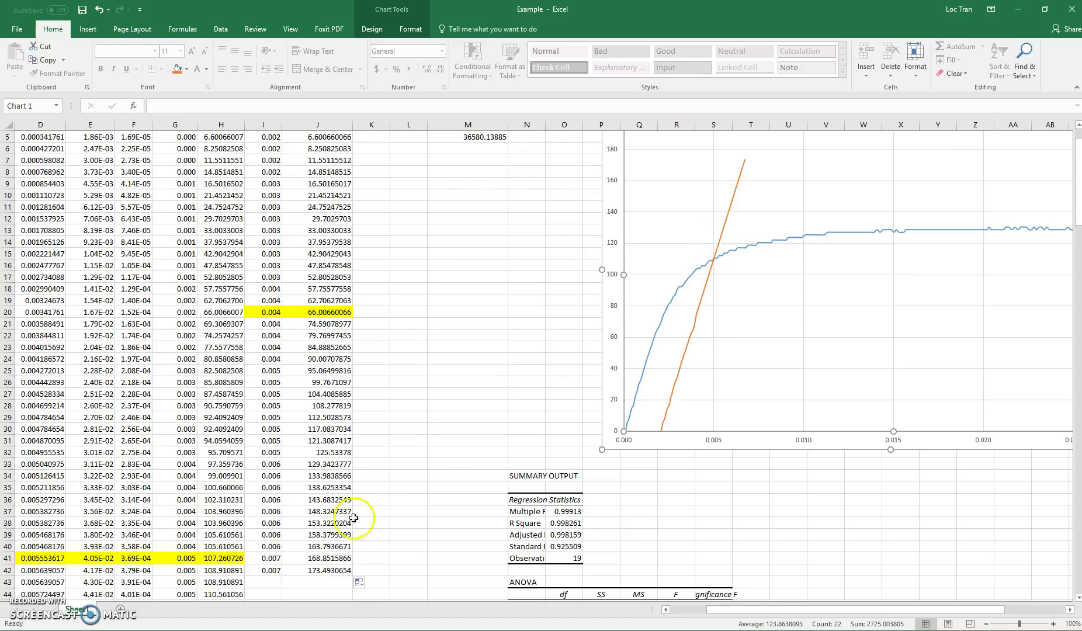
# Clear the Offset and Offset Stress cells in rows 32 to 42 to shorten the offset line.
pyautogui.moveTo(332, 572); pyautogui.dragTo(257, 542)
pyautogui.press('Delete')
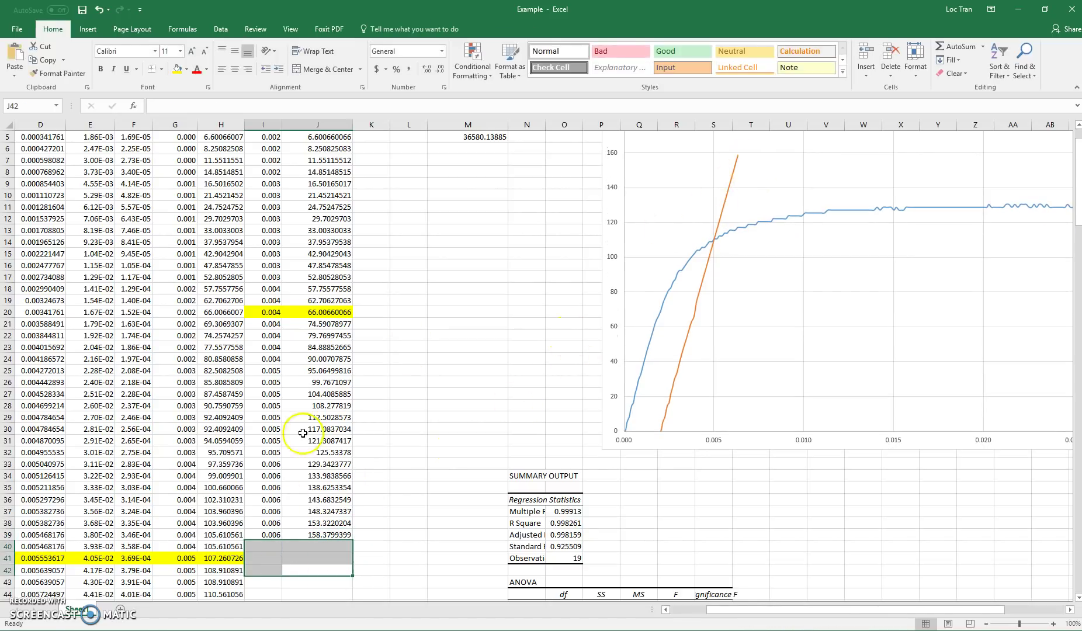
pyautogui.moveTo(350, 537); pyautogui.dragTo(278, 490)
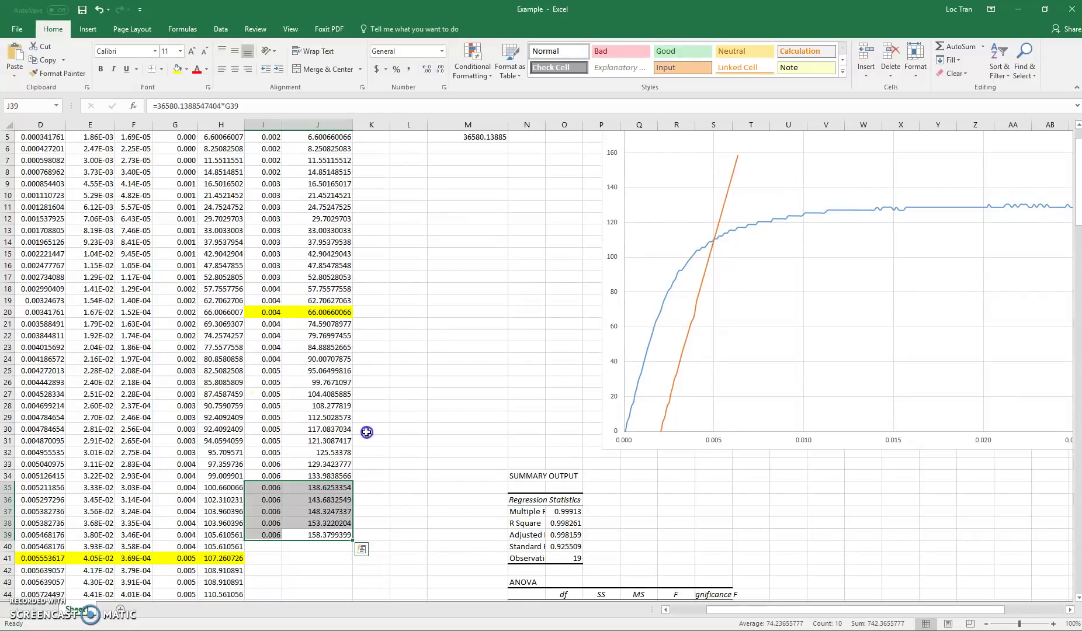
pyautogui.click(367, 432)
pyautogui.moveTo(273, 451); pyautogui.dragTo(315, 536)
pyautogui.press('Delete')
# Move the stress-strain chart left to start in column M and inspect where the offset line crosses the curve.
pyautogui.click(766, 246)
pyautogui.scroll(2, 855, 386)
pyautogui.moveTo(759, 153); pyautogui.dragTo(610, 156)
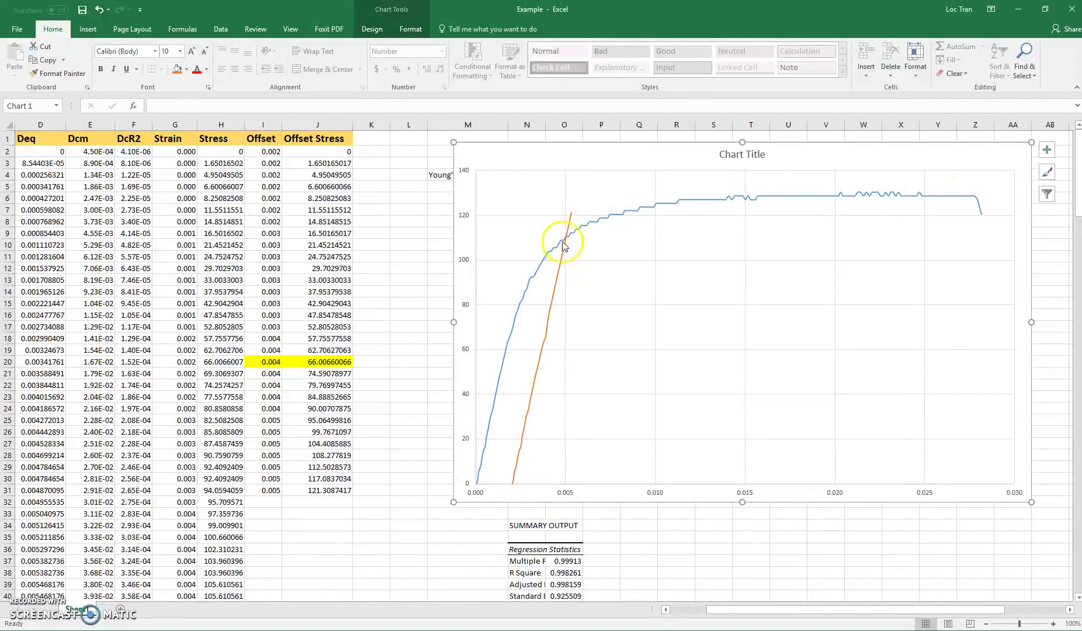
pyautogui.moveTo(566, 241)
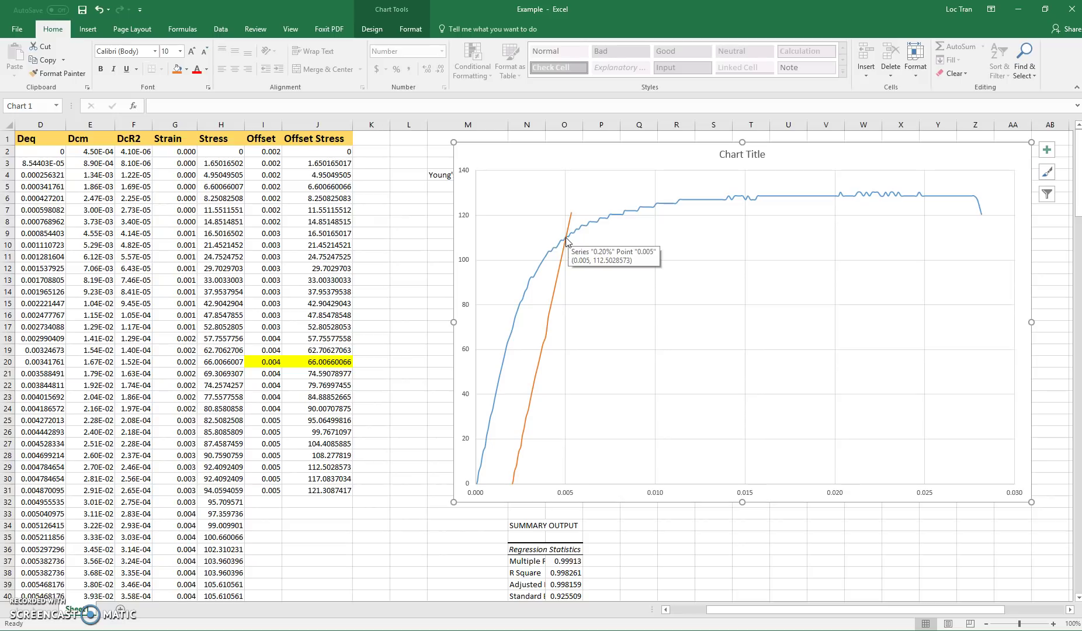
# Select the Offset and Offset Stress data in I2:J31 to review the values behind the offset line.
pyautogui.moveTo(333, 491); pyautogui.dragTo(300, 490)
pyautogui.click(408, 256)
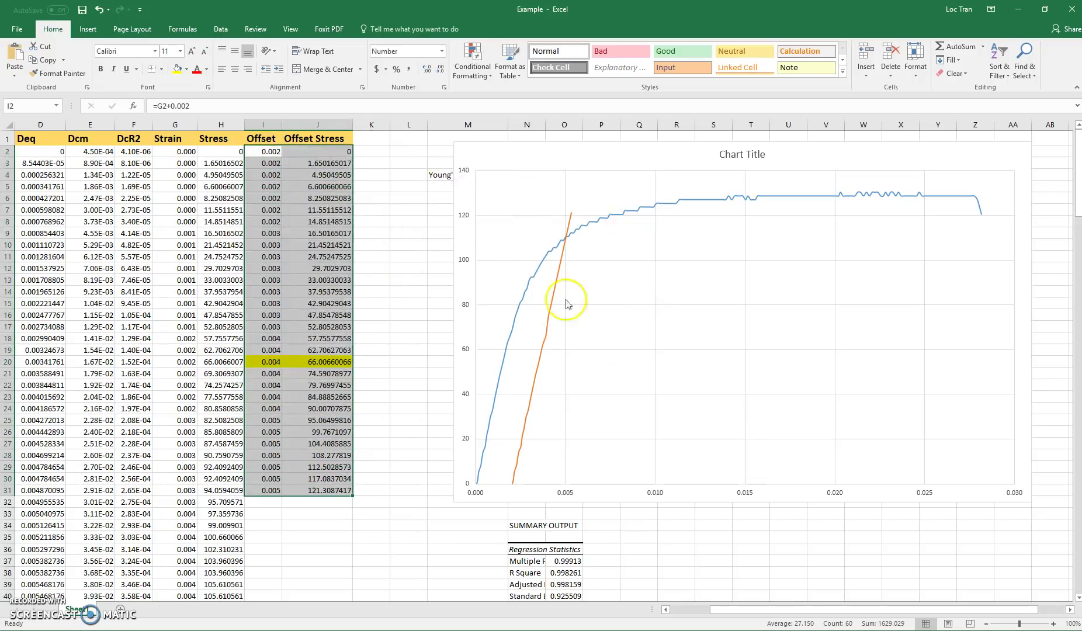